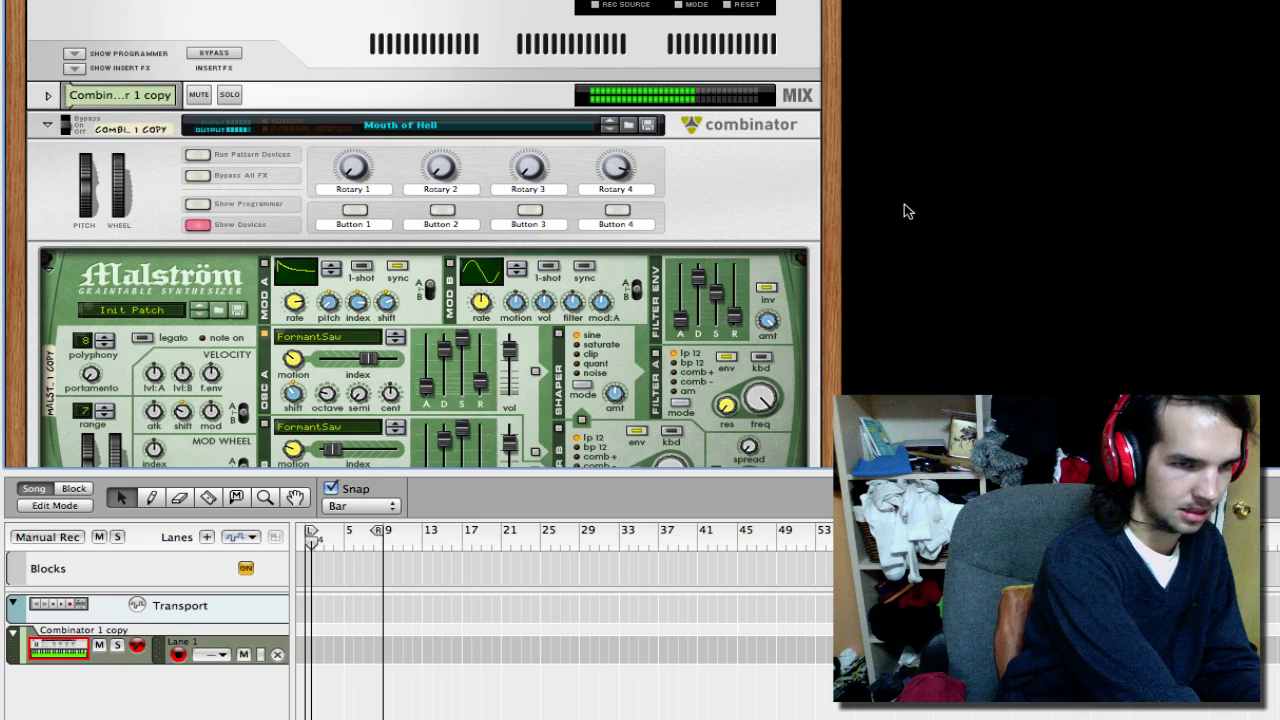
Step: Review the devices inside the Mouth of Hell Combinator, from the three Malström synthesizers to the equalizer, saturation and maximizer
{"action": "scroll", "coordinate": [760, 297], "scroll_direction": "down", "scroll_amount": 5}
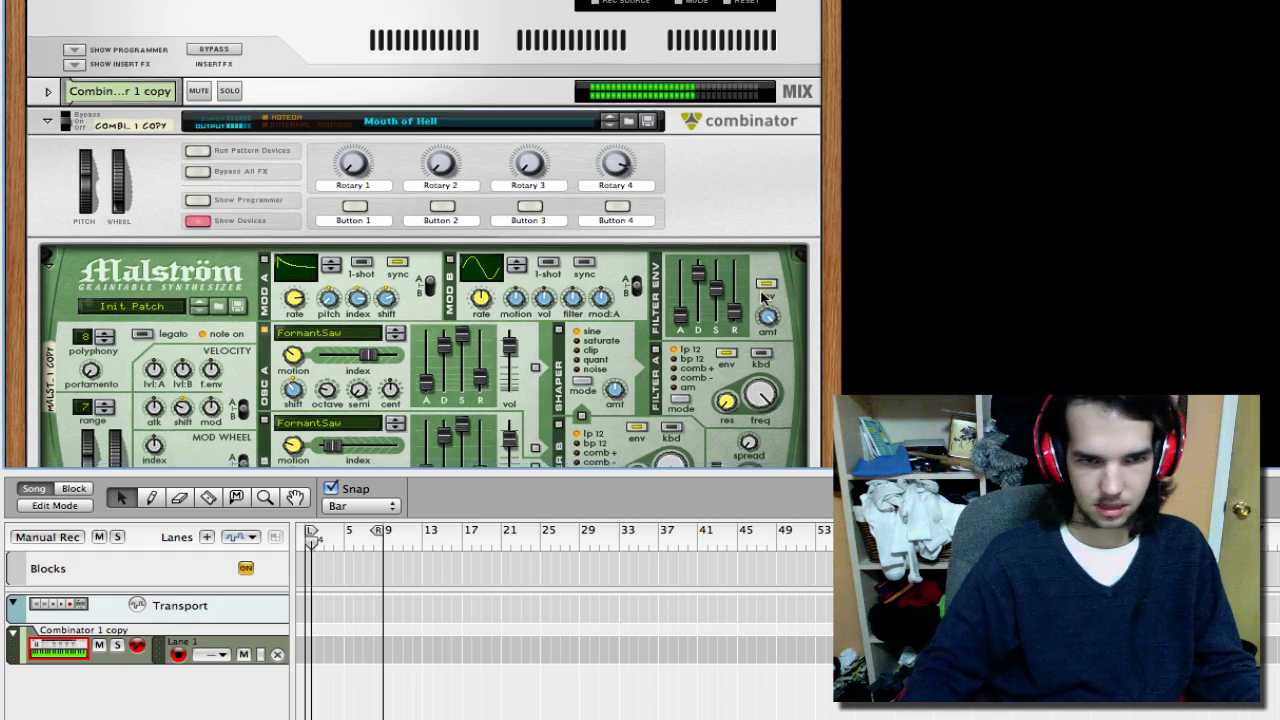
{"action": "scroll", "coordinate": [760, 297], "scroll_direction": "down", "scroll_amount": 6}
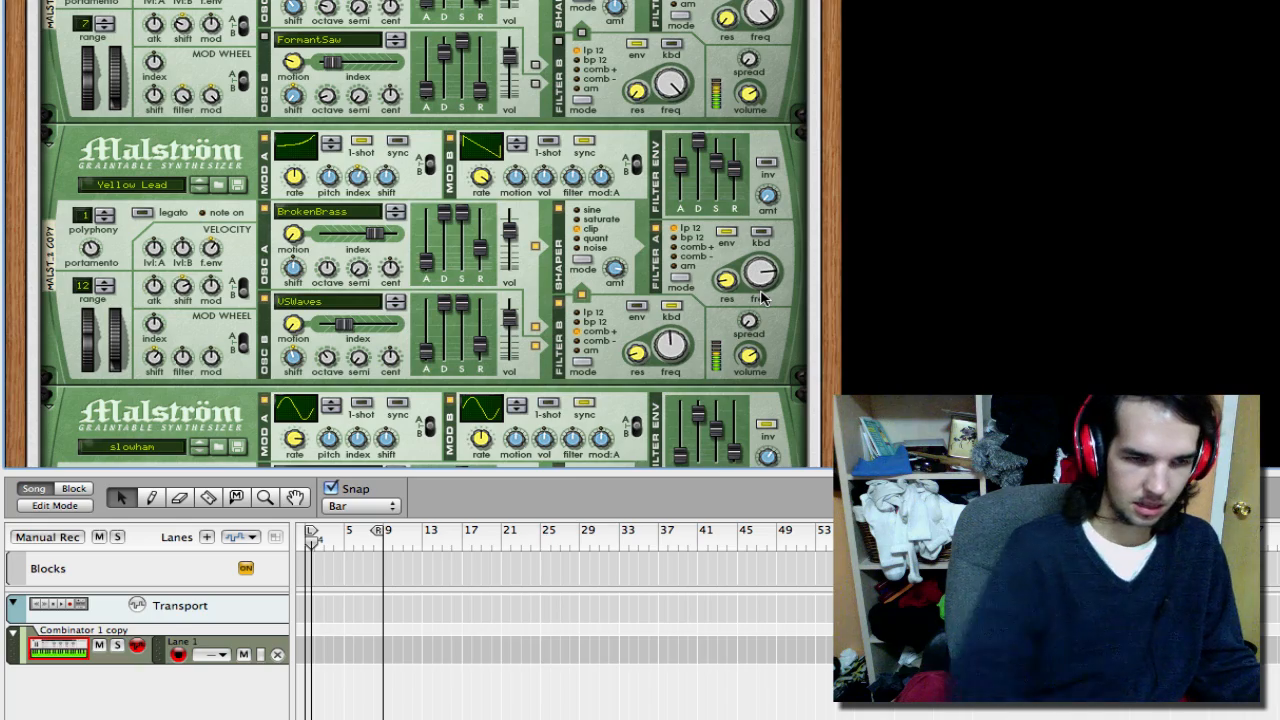
{"action": "scroll", "coordinate": [693, 228], "scroll_direction": "down", "scroll_amount": 4}
{"action": "scroll", "coordinate": [693, 228], "scroll_direction": "down", "scroll_amount": 10}
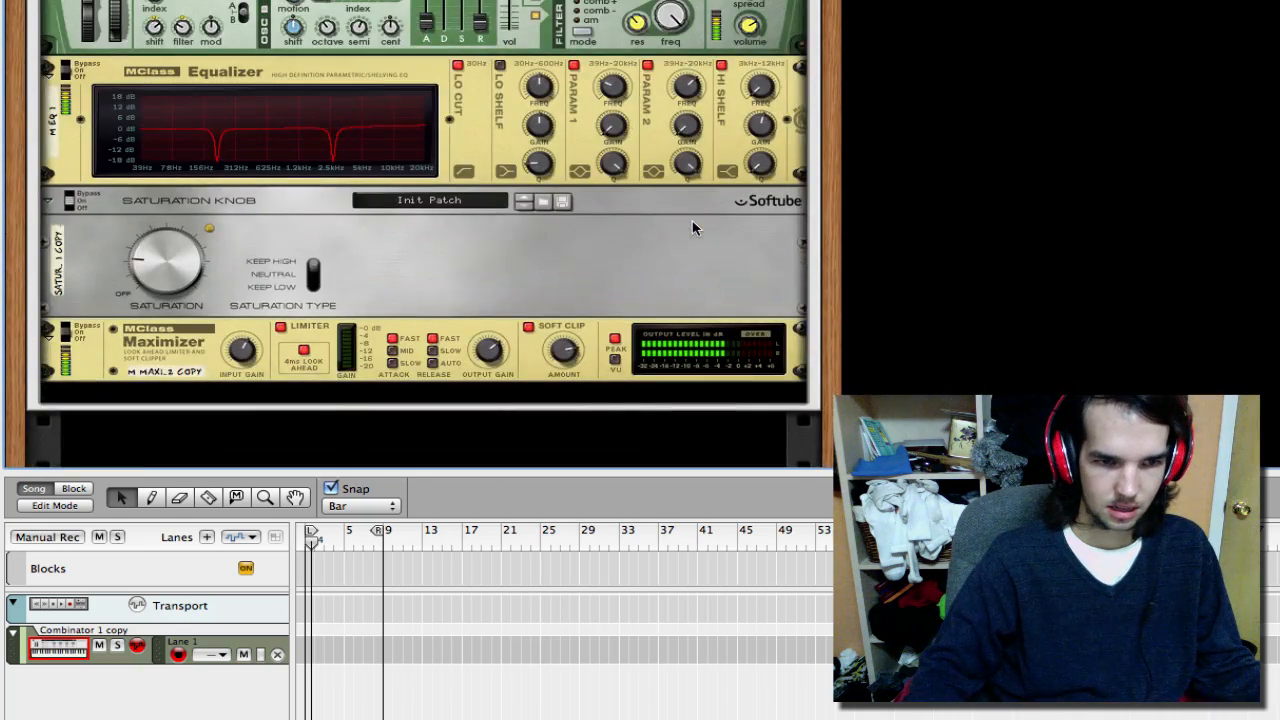
{"action": "scroll", "coordinate": [693, 228], "scroll_direction": "up", "scroll_amount": 5}
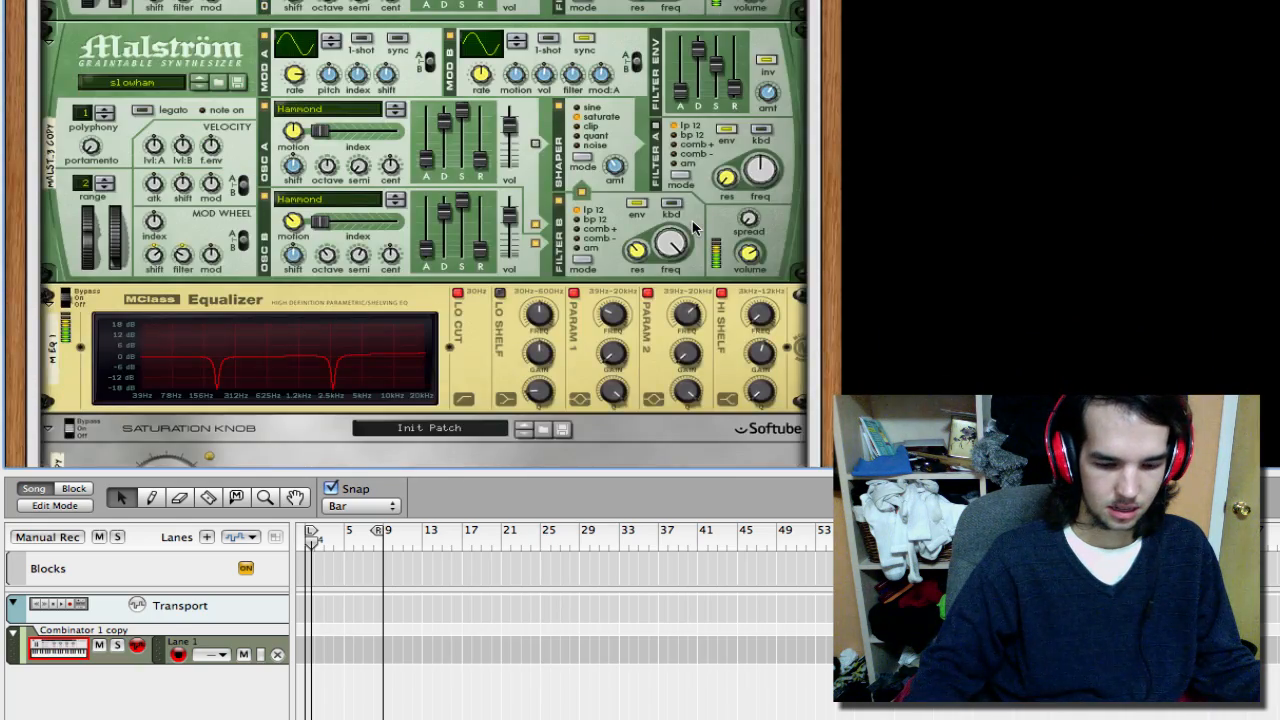
{"action": "scroll", "coordinate": [693, 228], "scroll_direction": "up", "scroll_amount": 10}
{"action": "scroll", "coordinate": [693, 228], "scroll_direction": "up", "scroll_amount": 5}
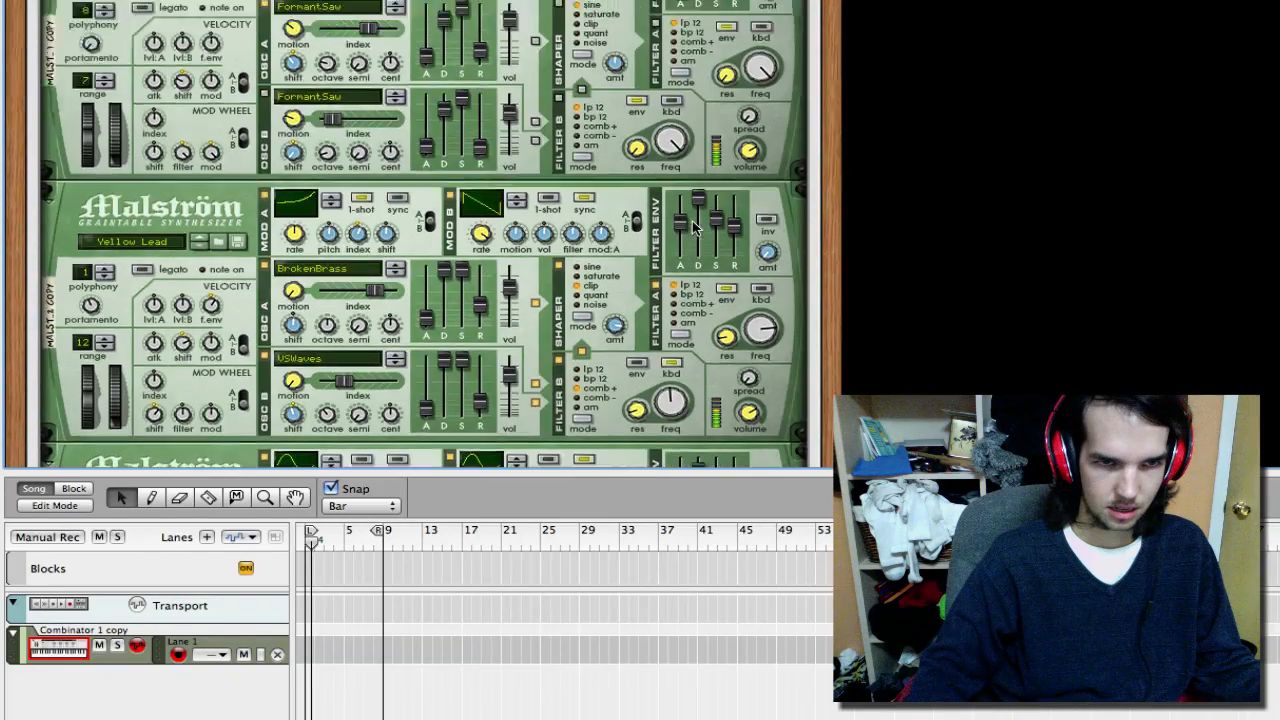
{"action": "scroll", "coordinate": [693, 228], "scroll_direction": "up", "scroll_amount": 6}
{"action": "scroll", "coordinate": [846, 240], "scroll_direction": "down", "scroll_amount": 7}
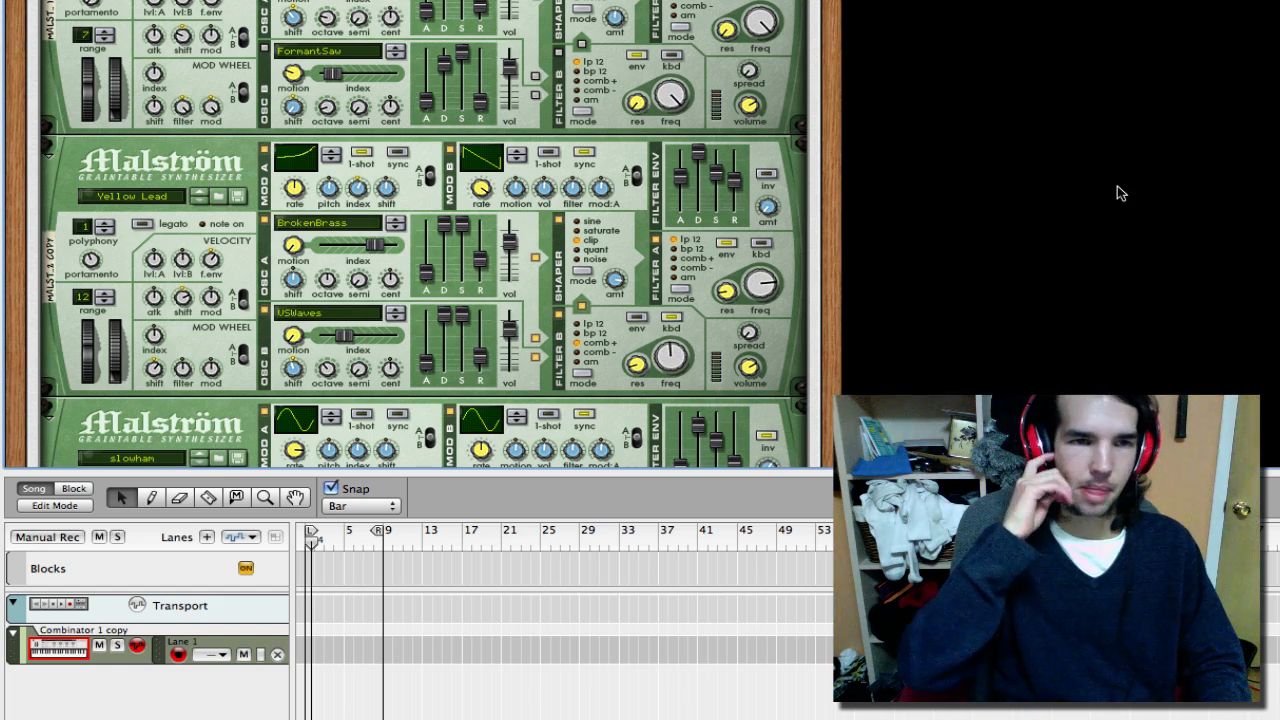
{"action": "scroll", "coordinate": [595, 236], "scroll_direction": "down", "scroll_amount": 8}
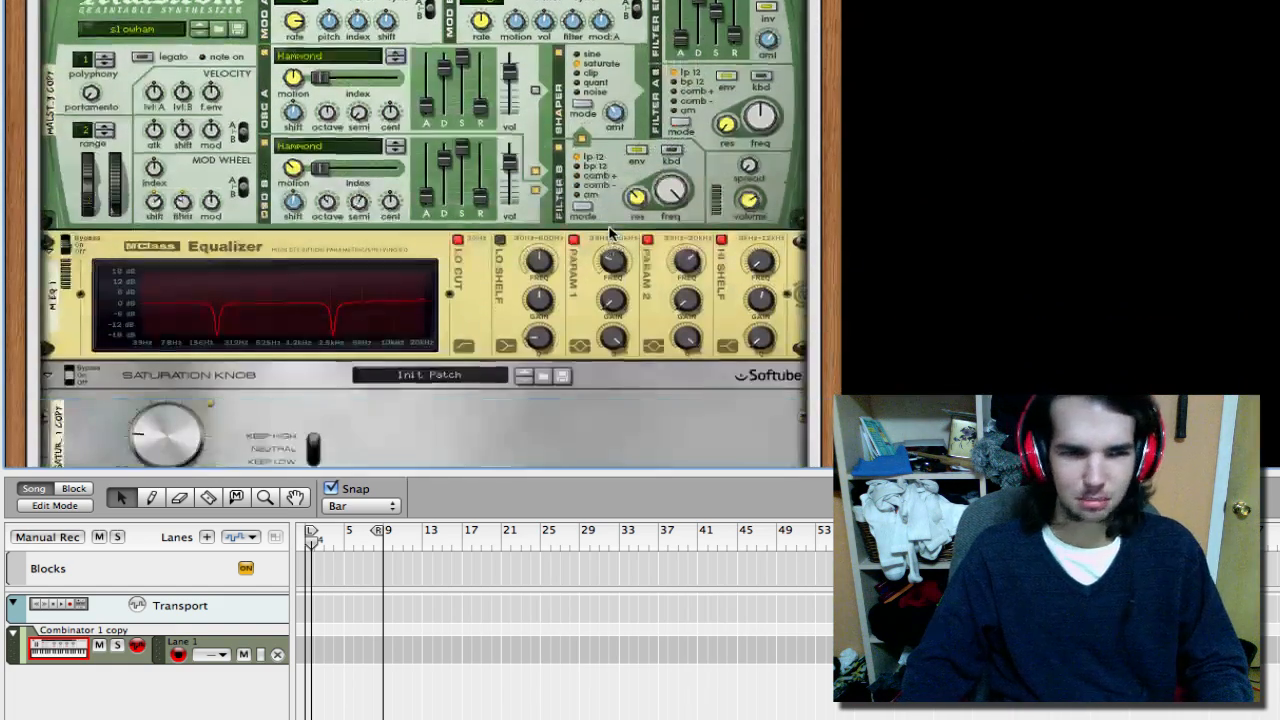
{"action": "scroll", "coordinate": [610, 233], "scroll_direction": "down", "scroll_amount": 10}
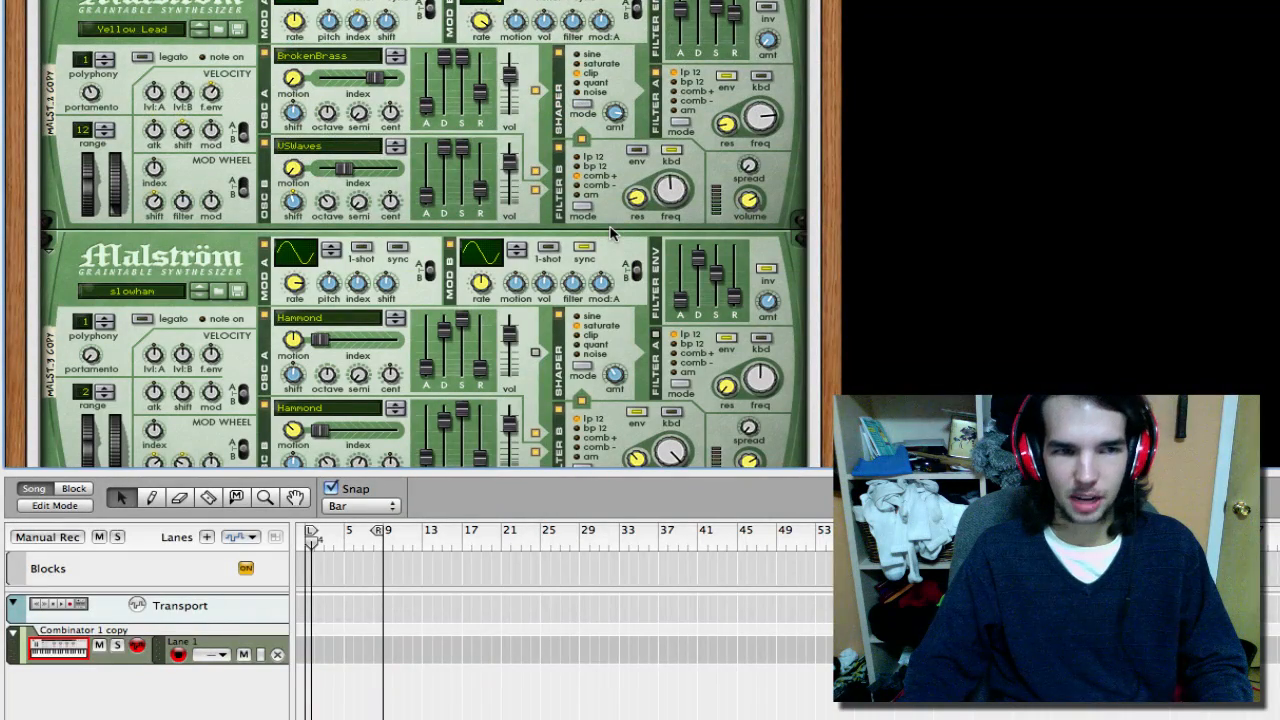
{"action": "scroll", "coordinate": [780, 245], "scroll_direction": "up", "scroll_amount": 3}
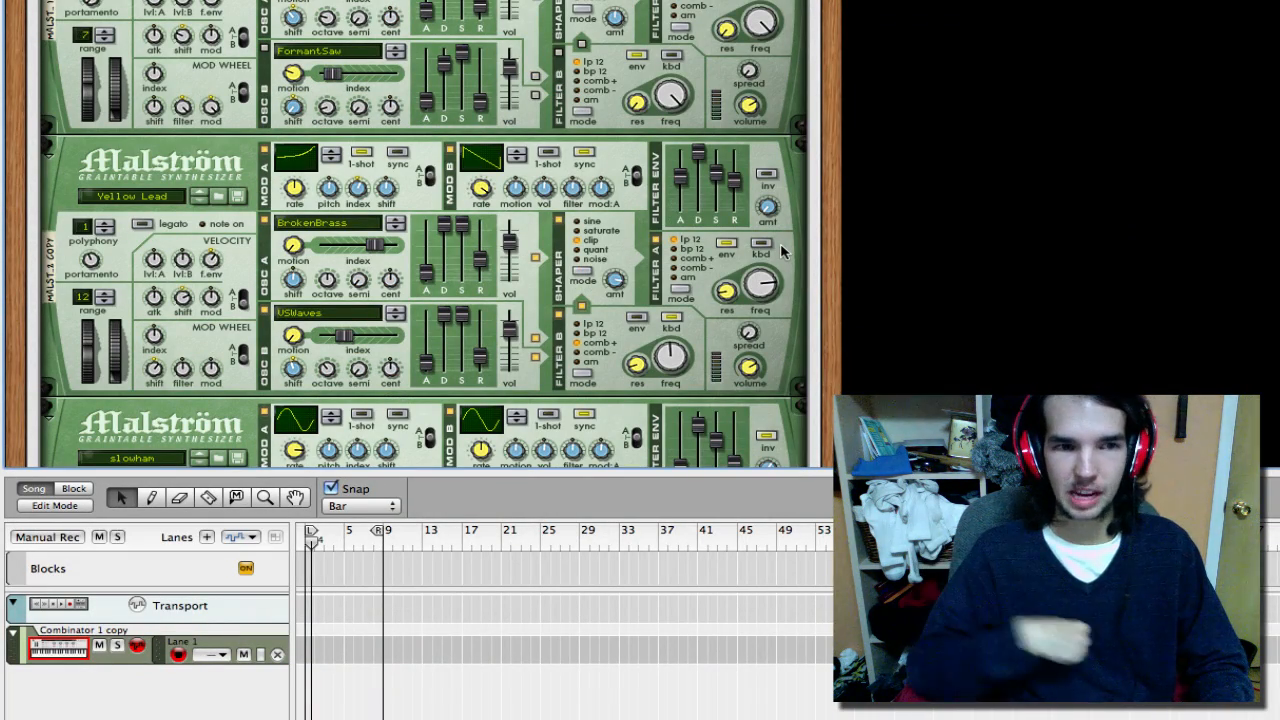
{"action": "scroll", "coordinate": [720, 250], "scroll_direction": "up", "scroll_amount": 3}
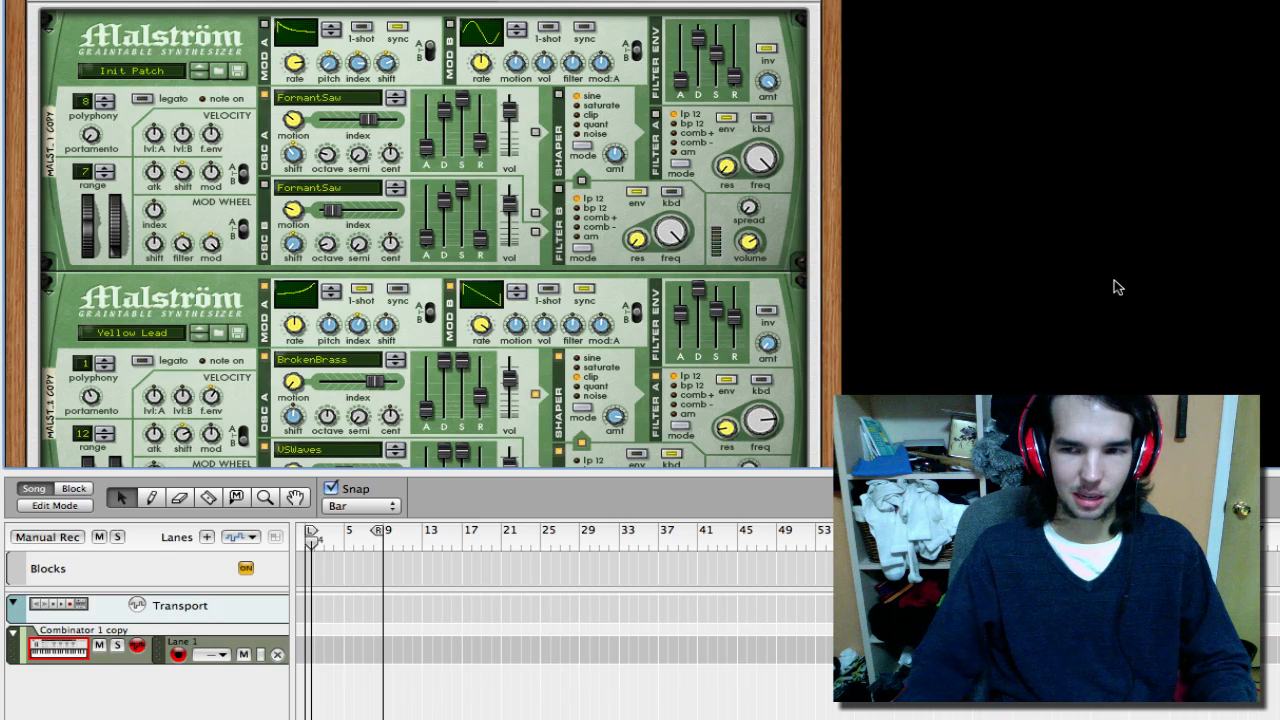
{"action": "scroll", "coordinate": [1118, 287], "scroll_direction": "up", "scroll_amount": 1}
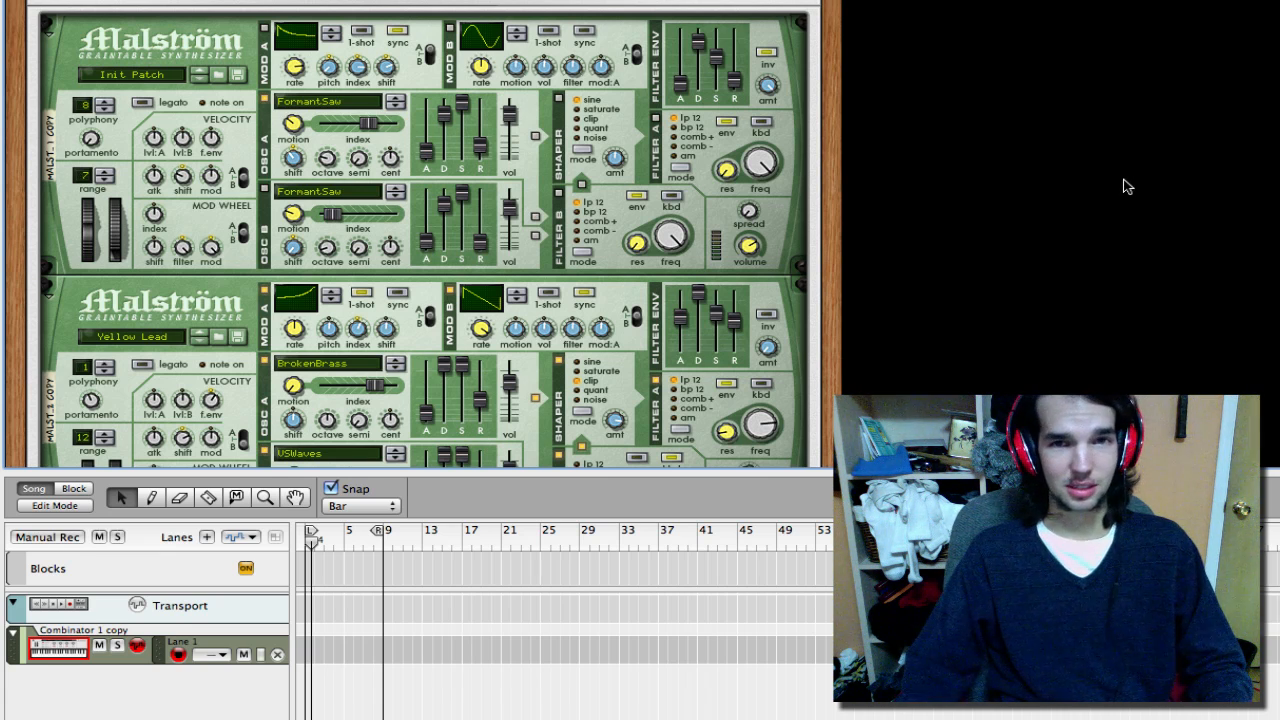
Step: Create a new Combinator in an empty rack area and add a Malström Graintable Synthesizer inside it
{"action": "right_click", "coordinate": [1019, 70]}
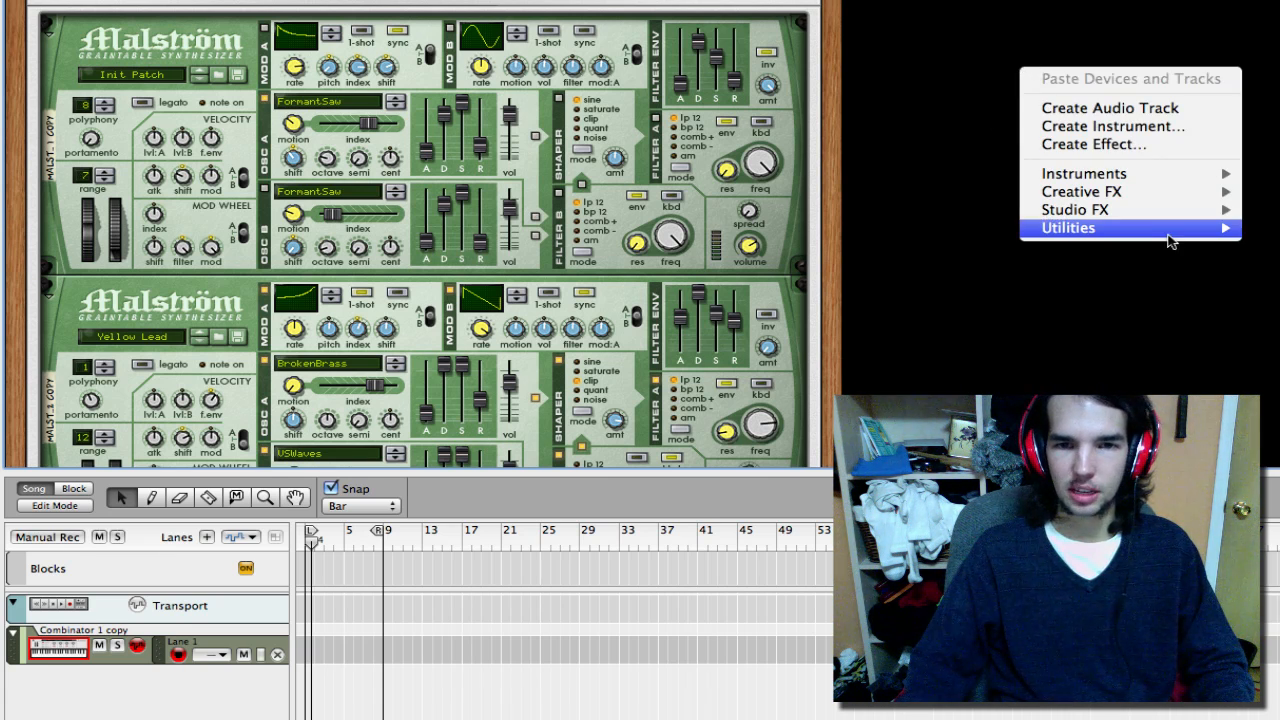
{"action": "mouse_move", "coordinate": [1168, 237]}
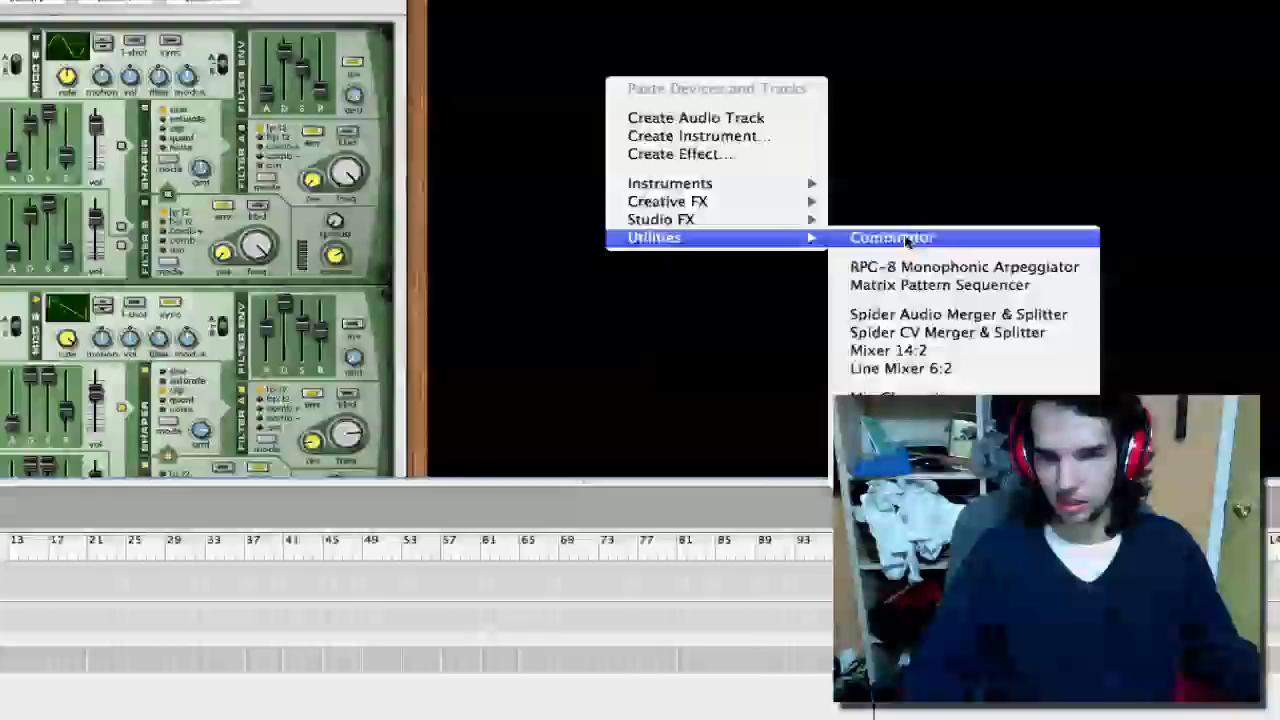
{"action": "left_click", "coordinate": [885, 237]}
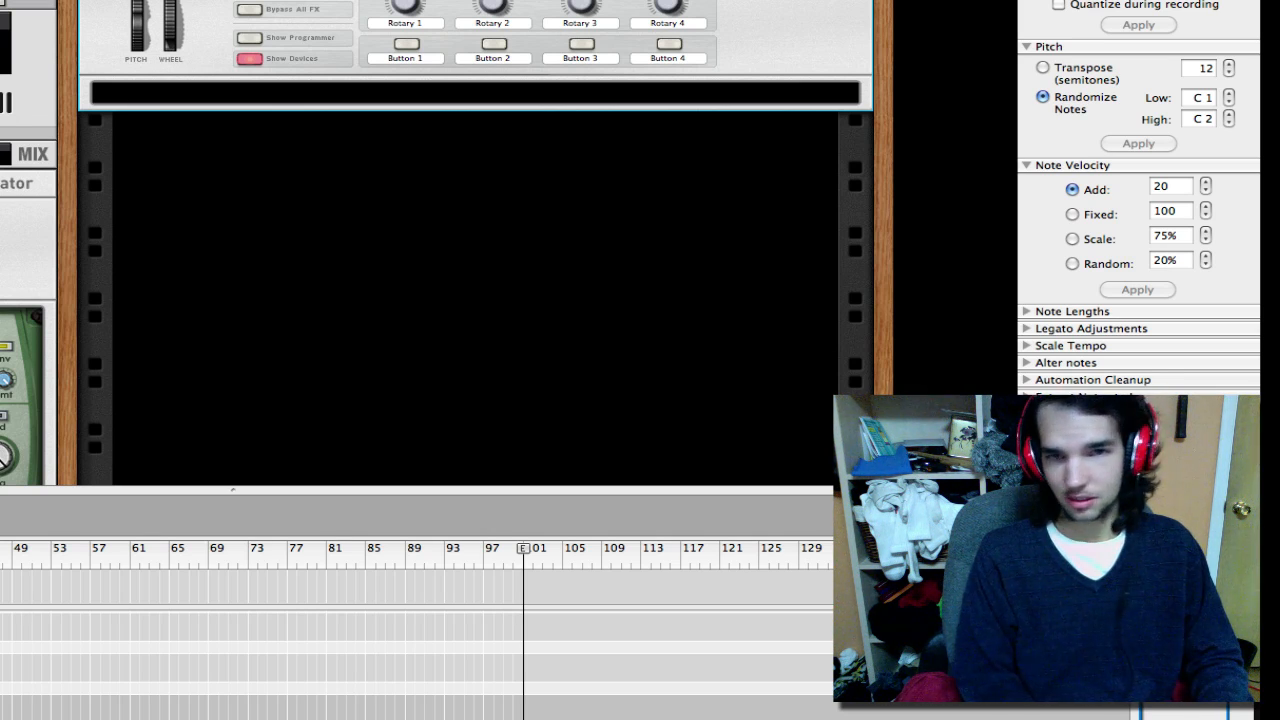
{"action": "key", "text": "super+Tab"}
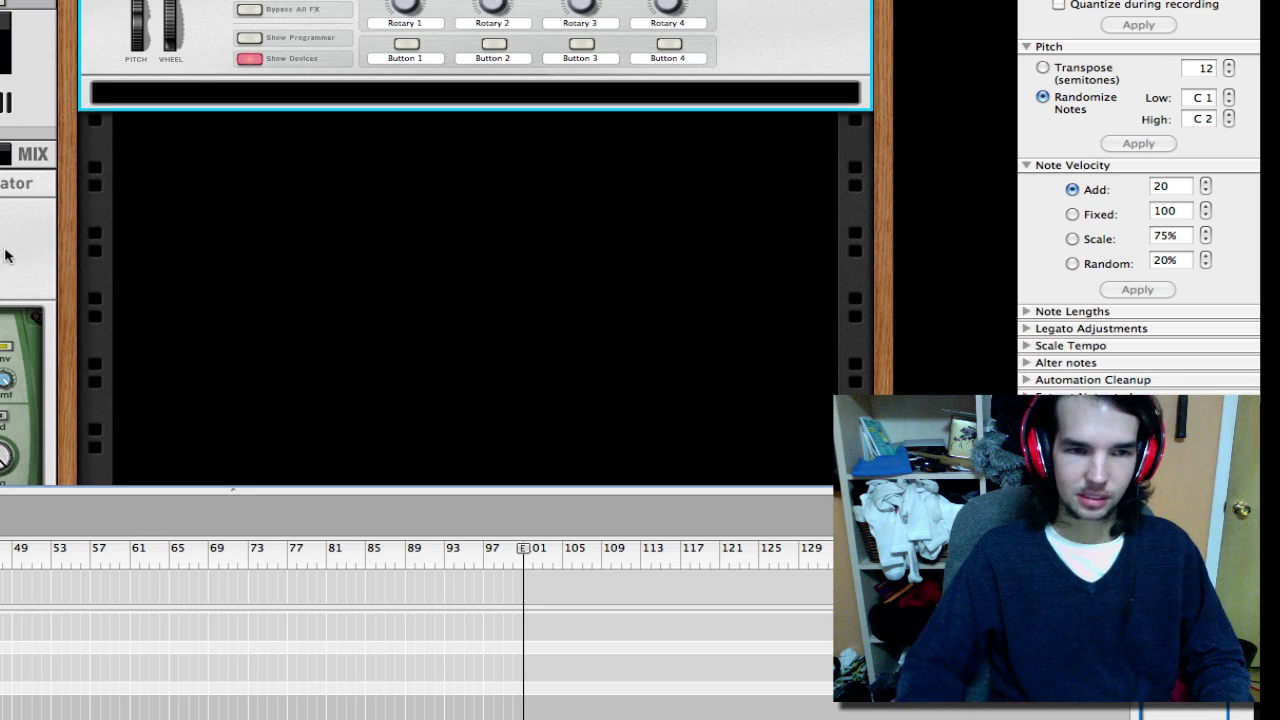
{"action": "right_click", "coordinate": [339, 90]}
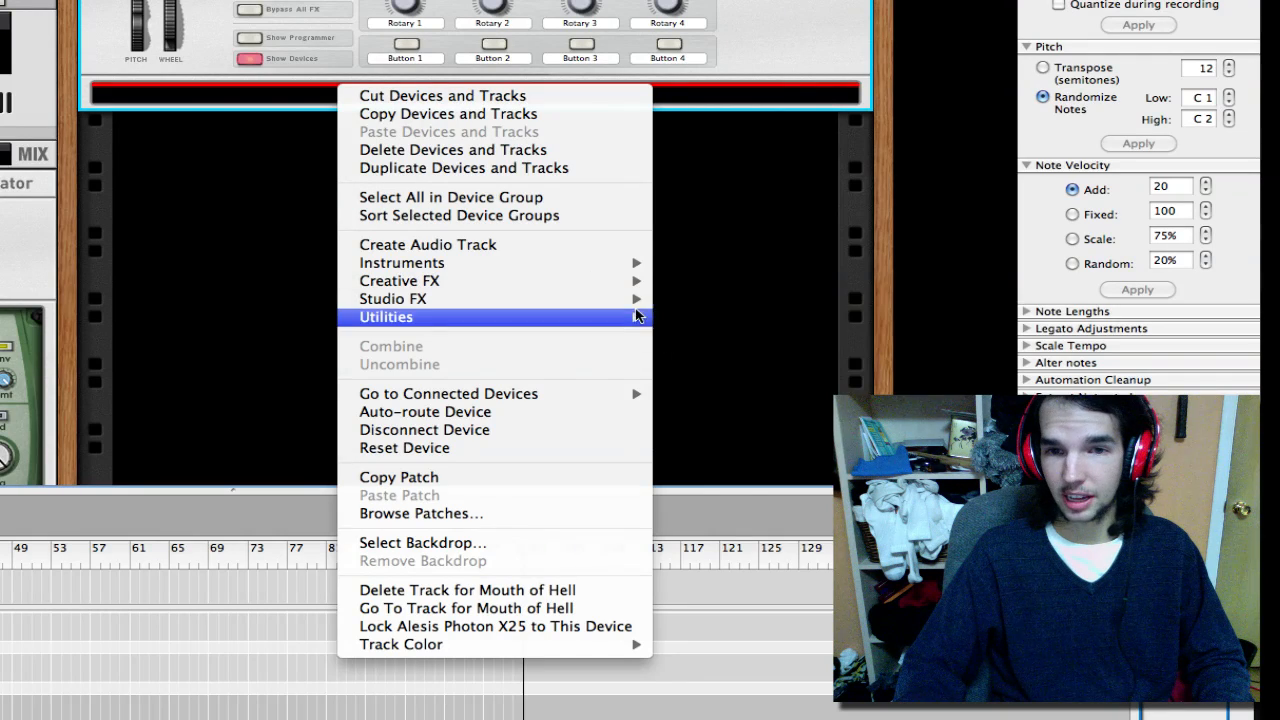
{"action": "mouse_move", "coordinate": [515, 265]}
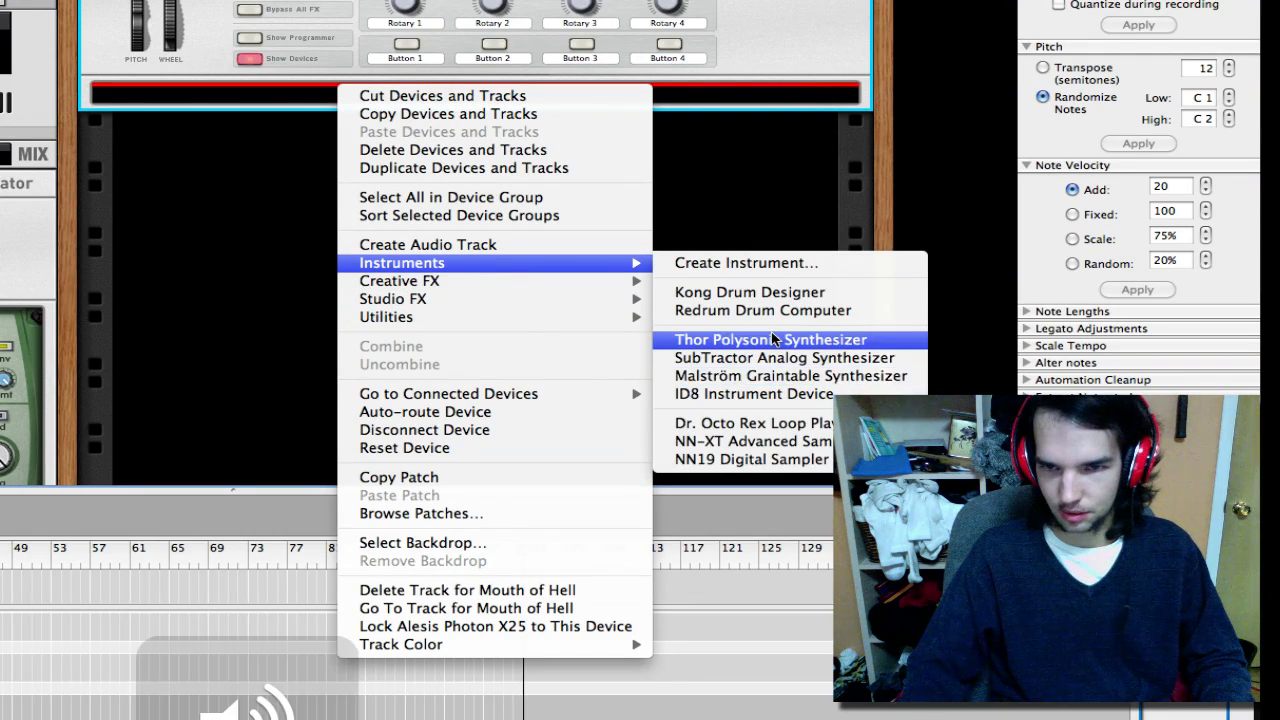
{"action": "left_click", "coordinate": [771, 375]}
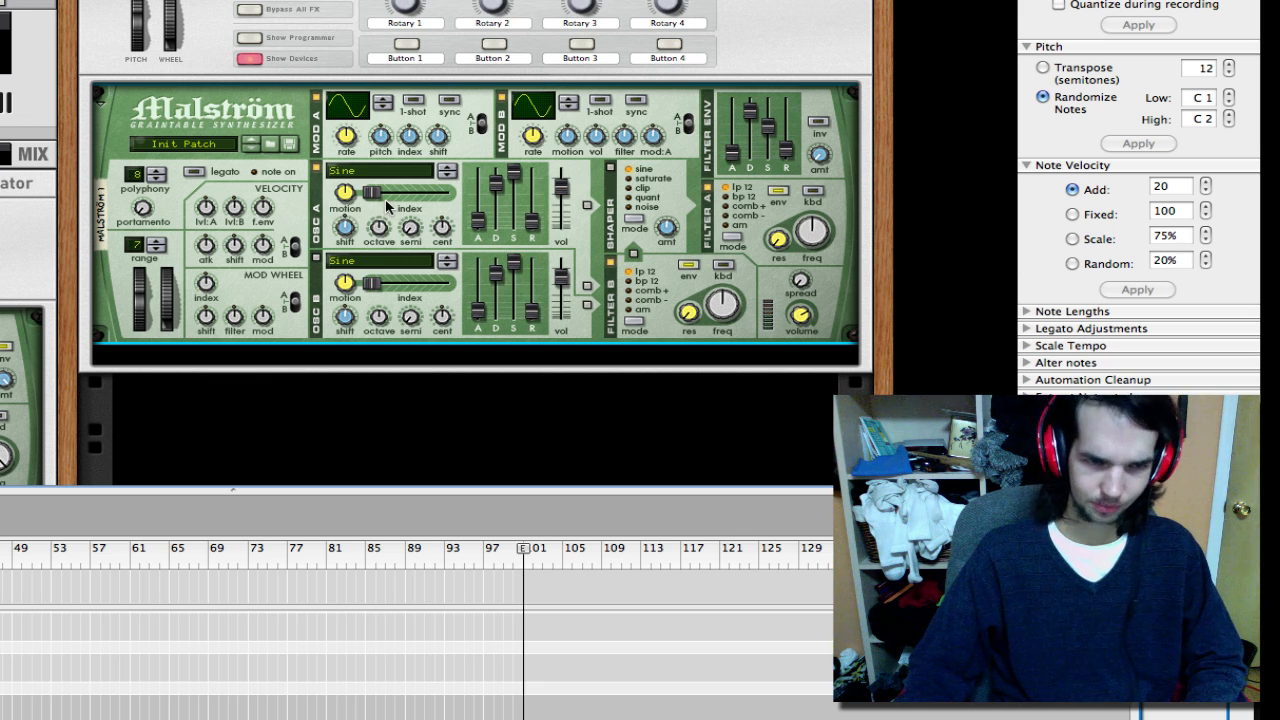
Step: Change the Malström's Modulator A waveform to the gently falling decay curve
{"action": "left_click", "coordinate": [384, 104]}
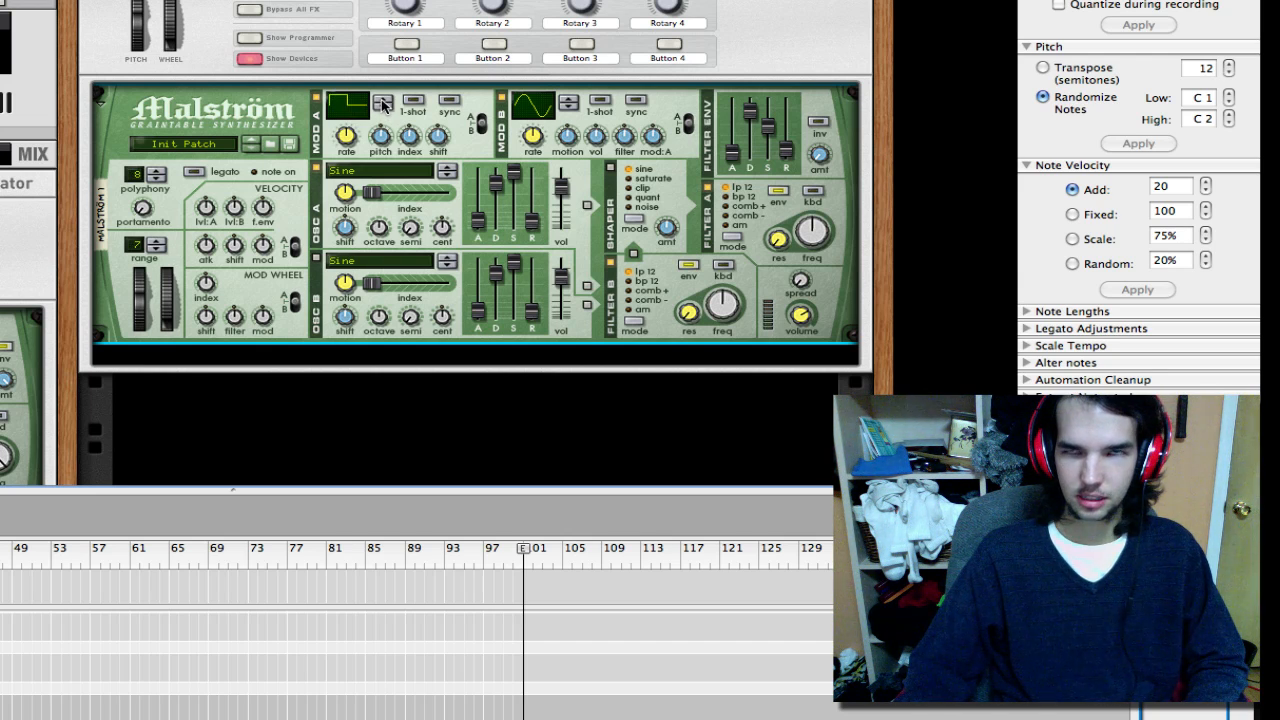
{"action": "left_click", "coordinate": [383, 103]}
{"action": "left_click", "coordinate": [383, 103]}
{"action": "left_click", "coordinate": [383, 103]}
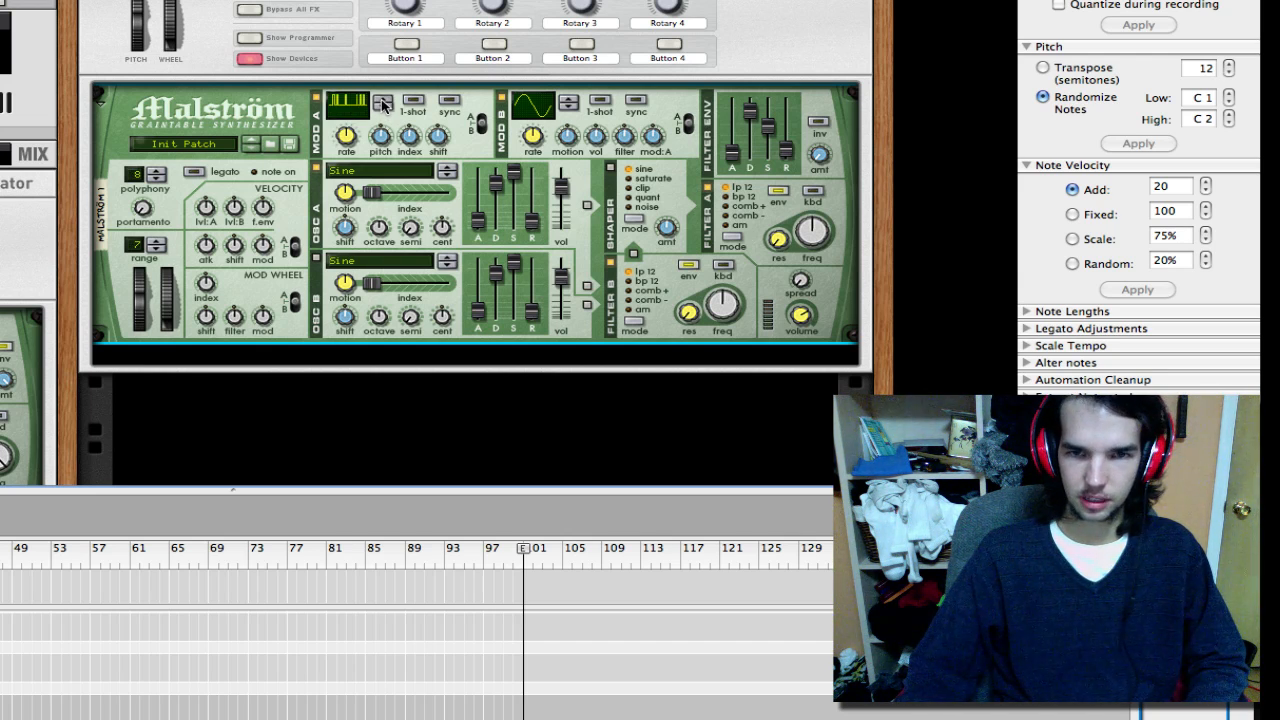
{"action": "left_click", "coordinate": [383, 103]}
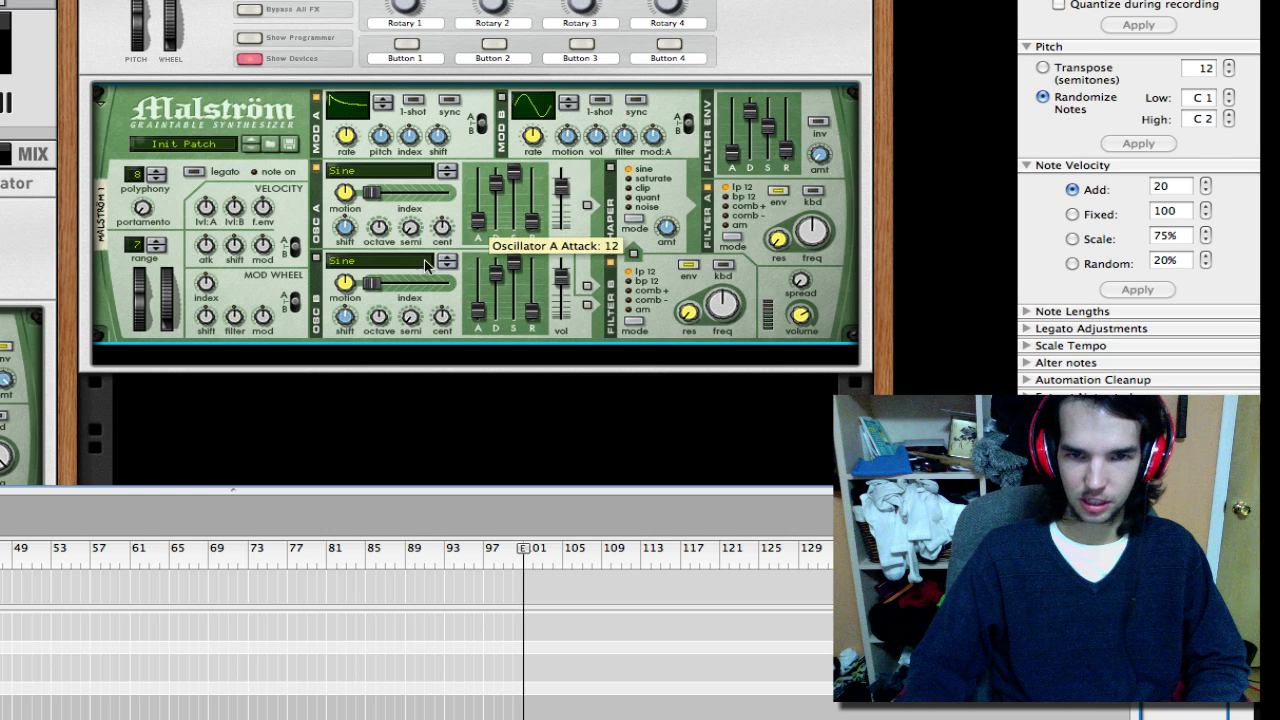
Step: Set Oscillator A's graintable to Voice: FormantSaw and slightly lower its motion
{"action": "left_click", "coordinate": [352, 178]}
{"action": "scroll", "coordinate": [443, 191], "scroll_direction": "up", "scroll_amount": 3}
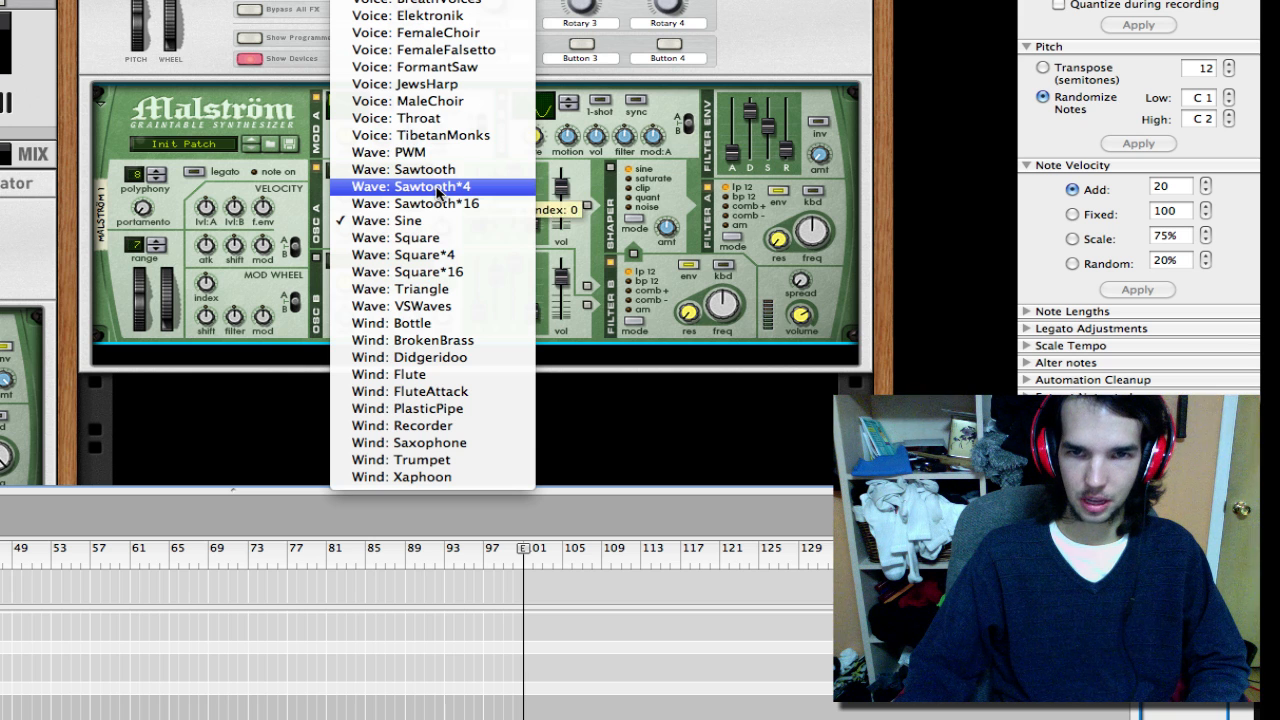
{"action": "scroll", "coordinate": [437, 190], "scroll_direction": "up", "scroll_amount": 2}
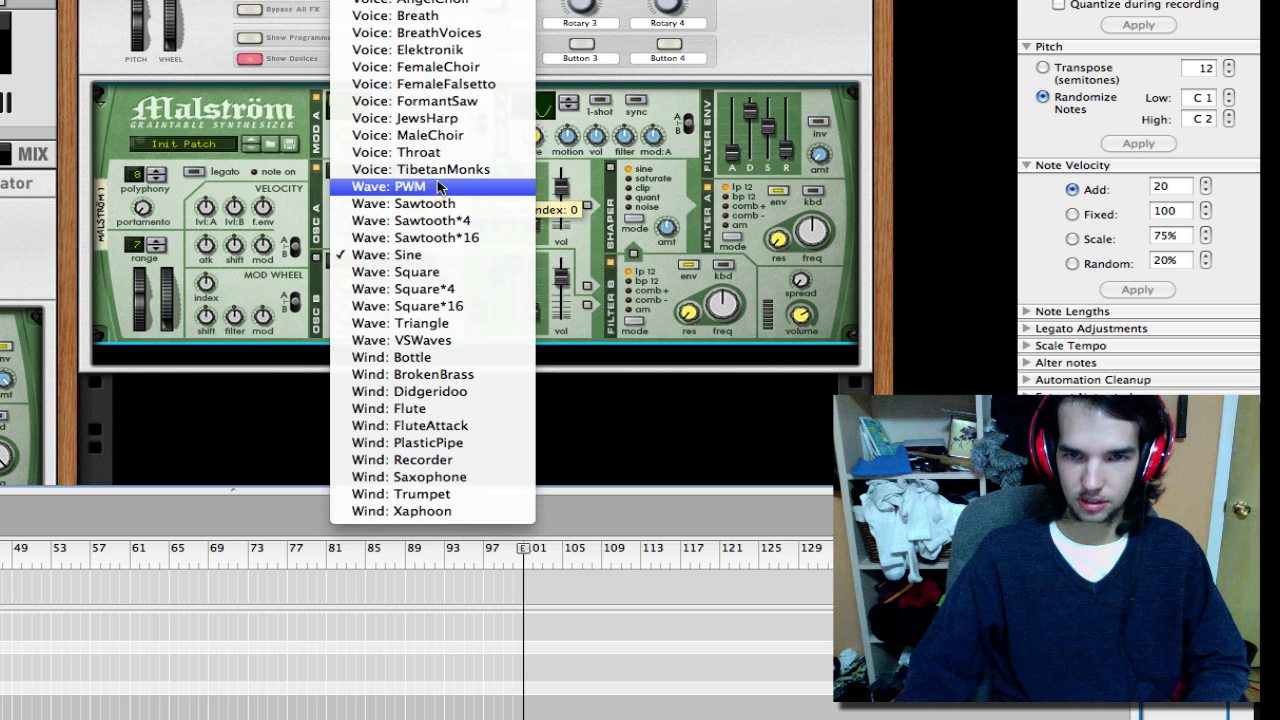
{"action": "left_click", "coordinate": [462, 100]}
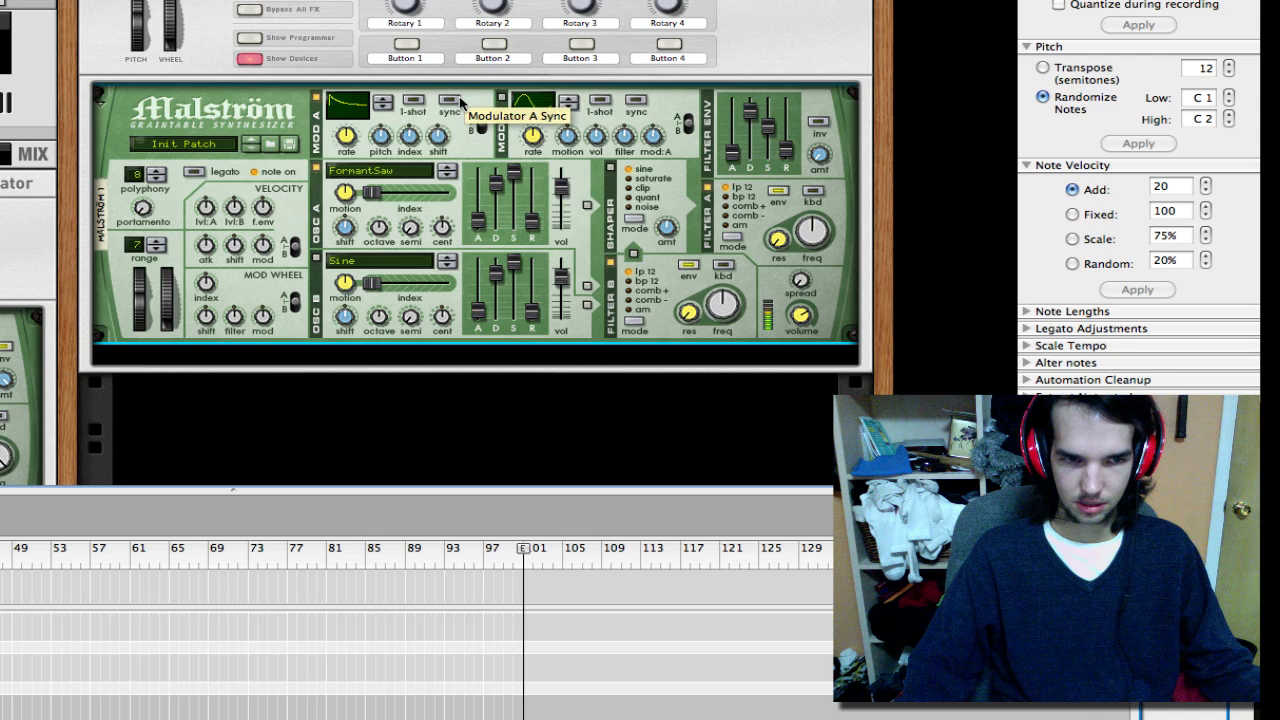
{"action": "left_click_drag", "start_coordinate": [349, 199], "coordinate": [346, 208]}
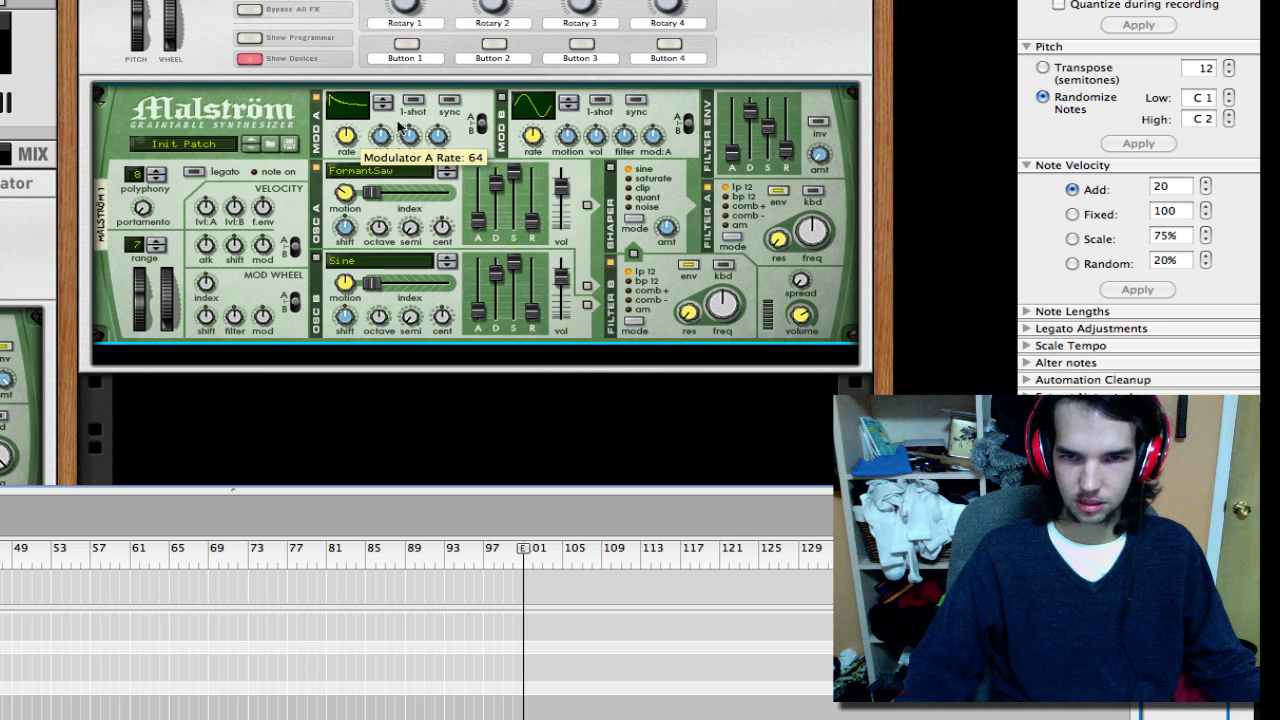
Step: Turn on tempo sync for Modulator A, raise its rate, and adjust its pitch, index and shift amounts
{"action": "left_click", "coordinate": [449, 99]}
{"action": "left_click_drag", "start_coordinate": [345, 138], "coordinate": [345, 120]}
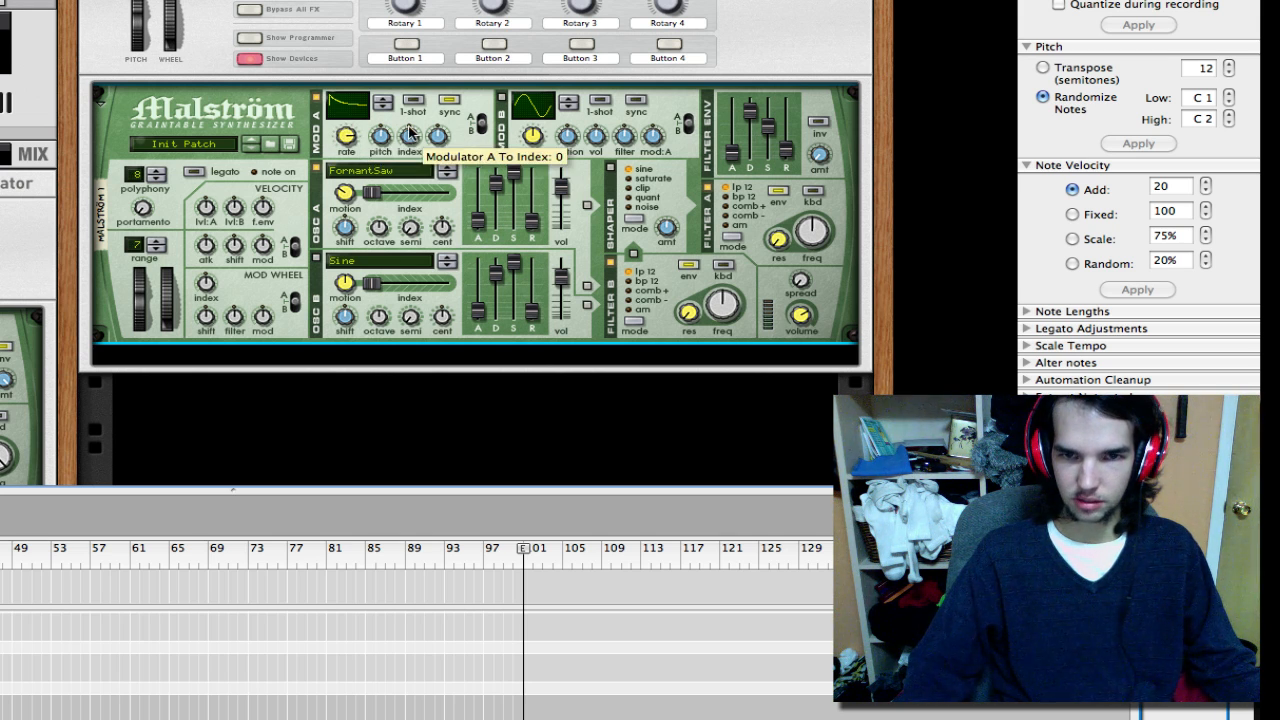
{"action": "left_click_drag", "start_coordinate": [385, 142], "coordinate": [431, 369]}
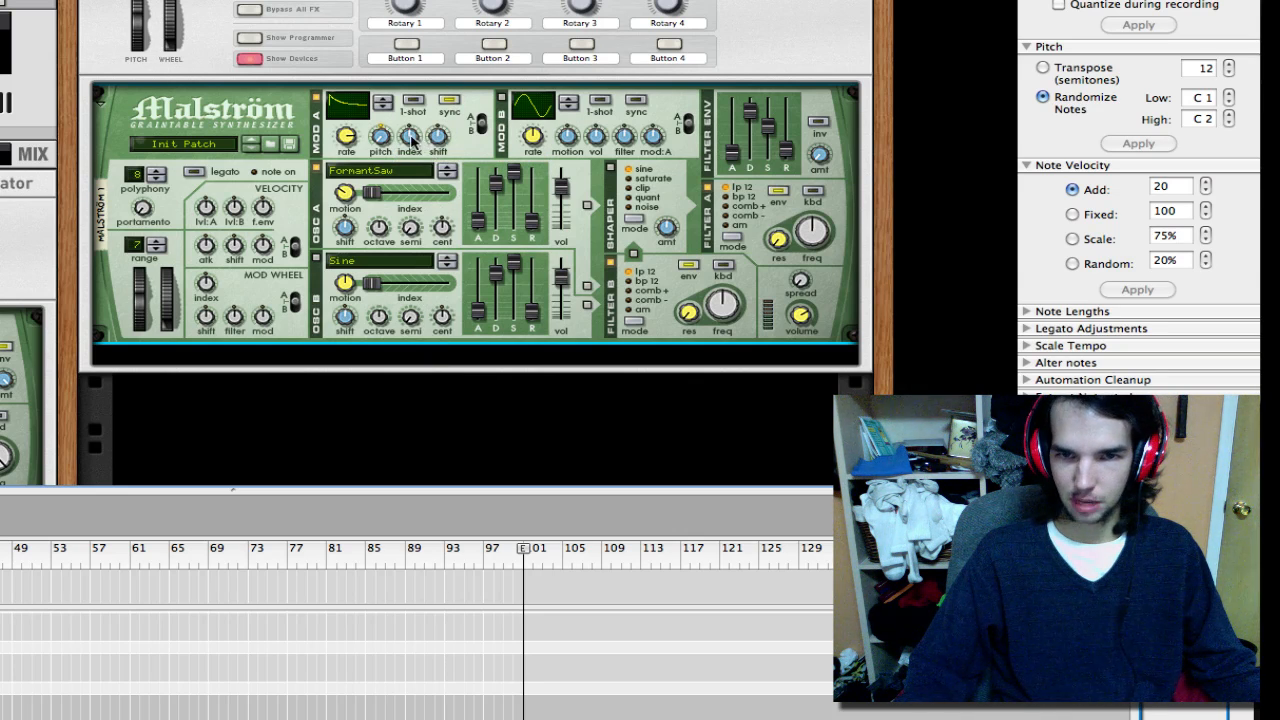
{"action": "left_click_drag", "start_coordinate": [410, 138], "coordinate": [410, 120]}
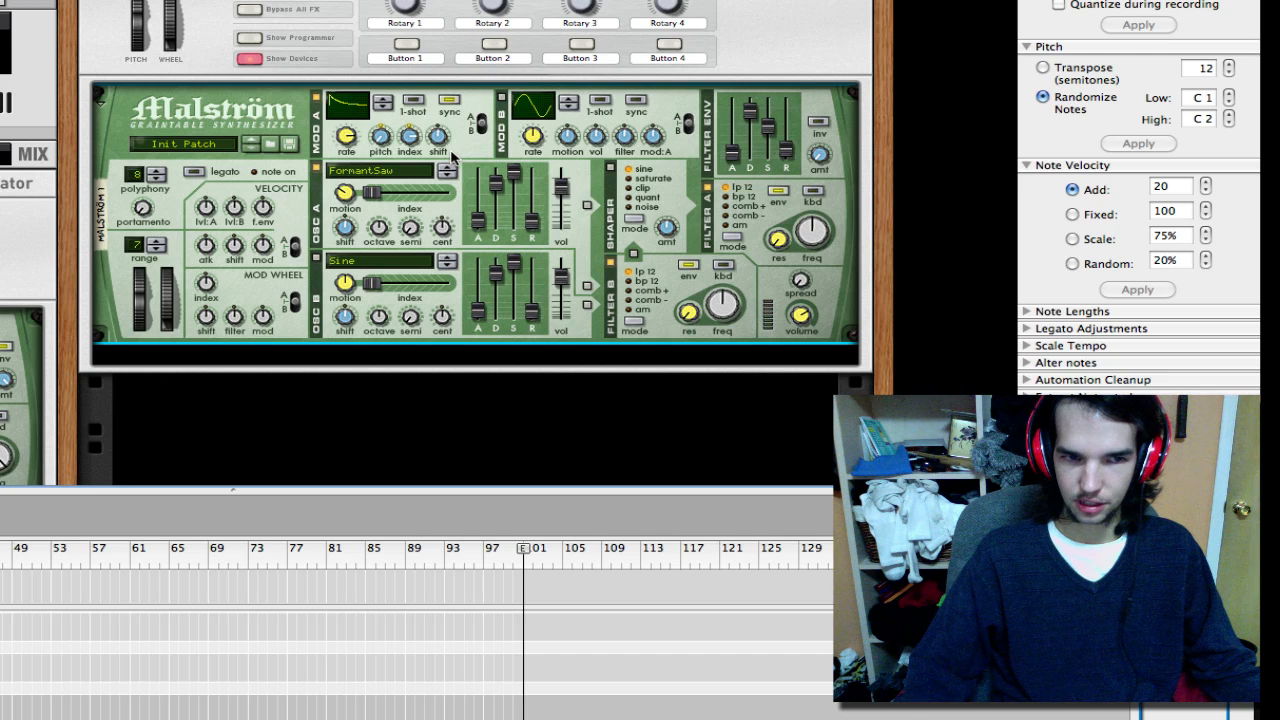
{"action": "left_click_drag", "start_coordinate": [440, 147], "coordinate": [437, 139]}
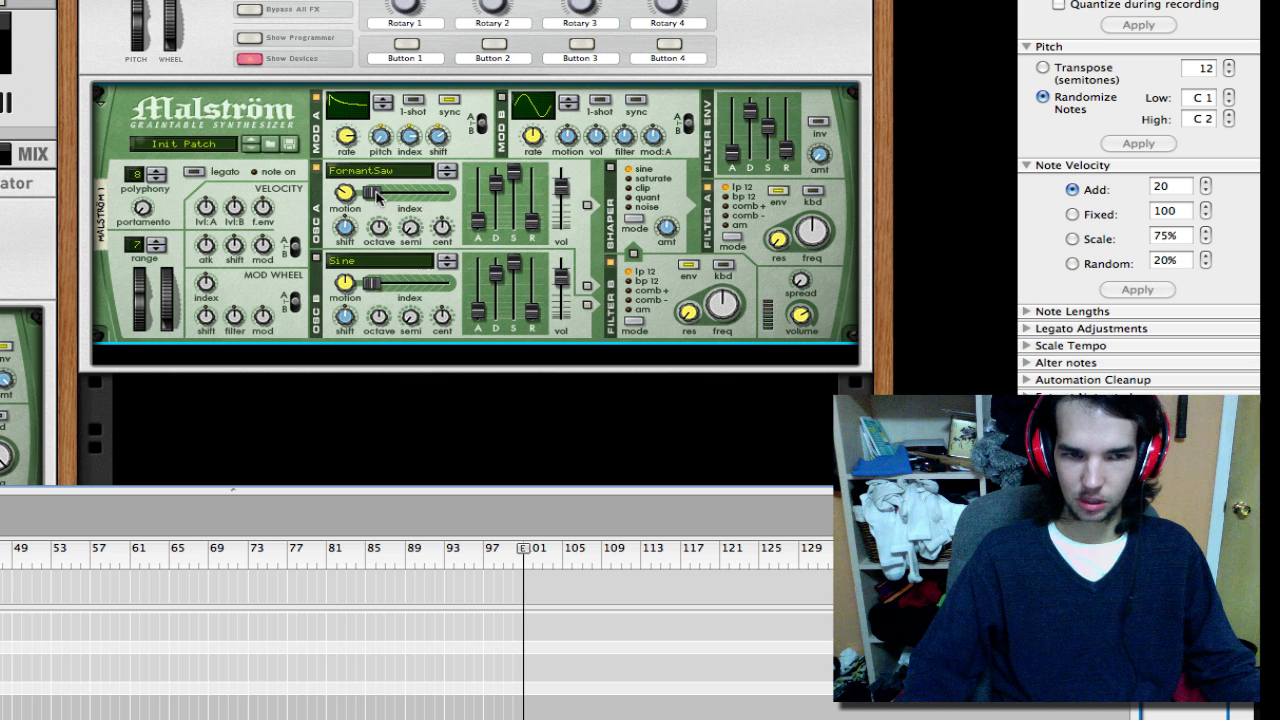
Step: Raise Oscillator A's index to about three quarters and set a slightly negative velocity-to-shift amount
{"action": "left_click_drag", "start_coordinate": [381, 197], "coordinate": [433, 195]}
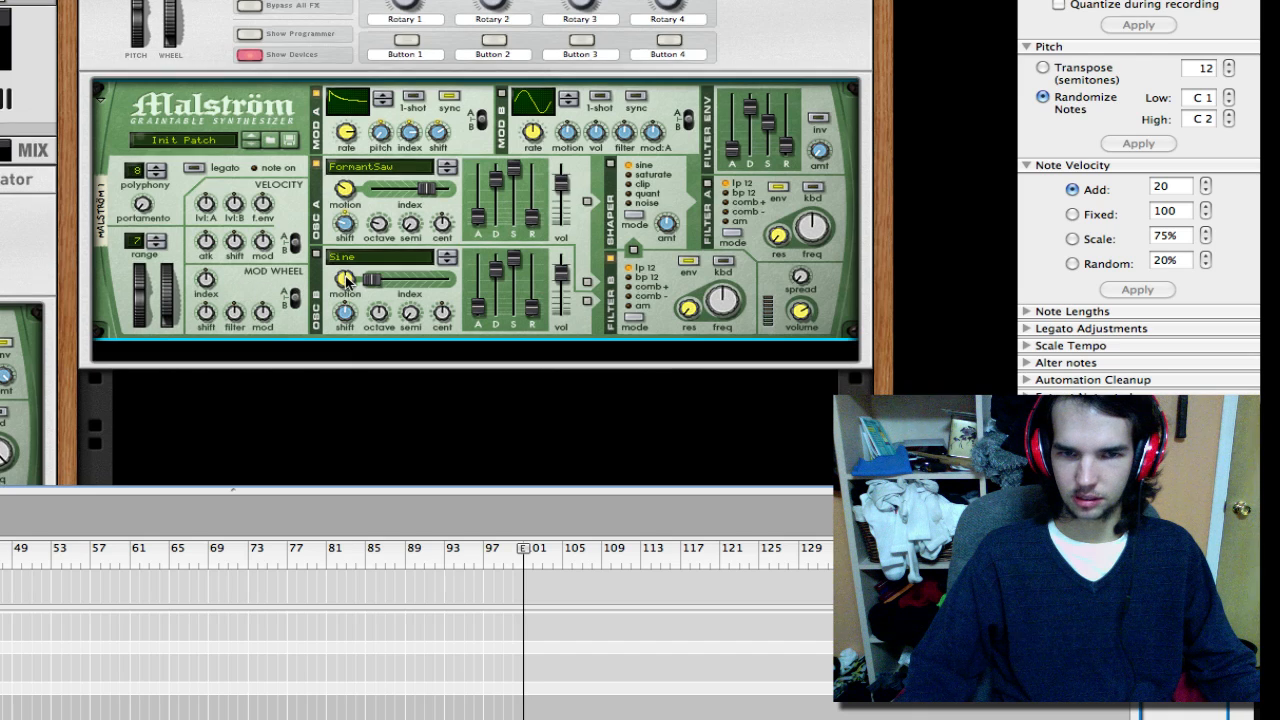
{"action": "scroll", "coordinate": [345, 283], "scroll_direction": "down", "scroll_amount": 3}
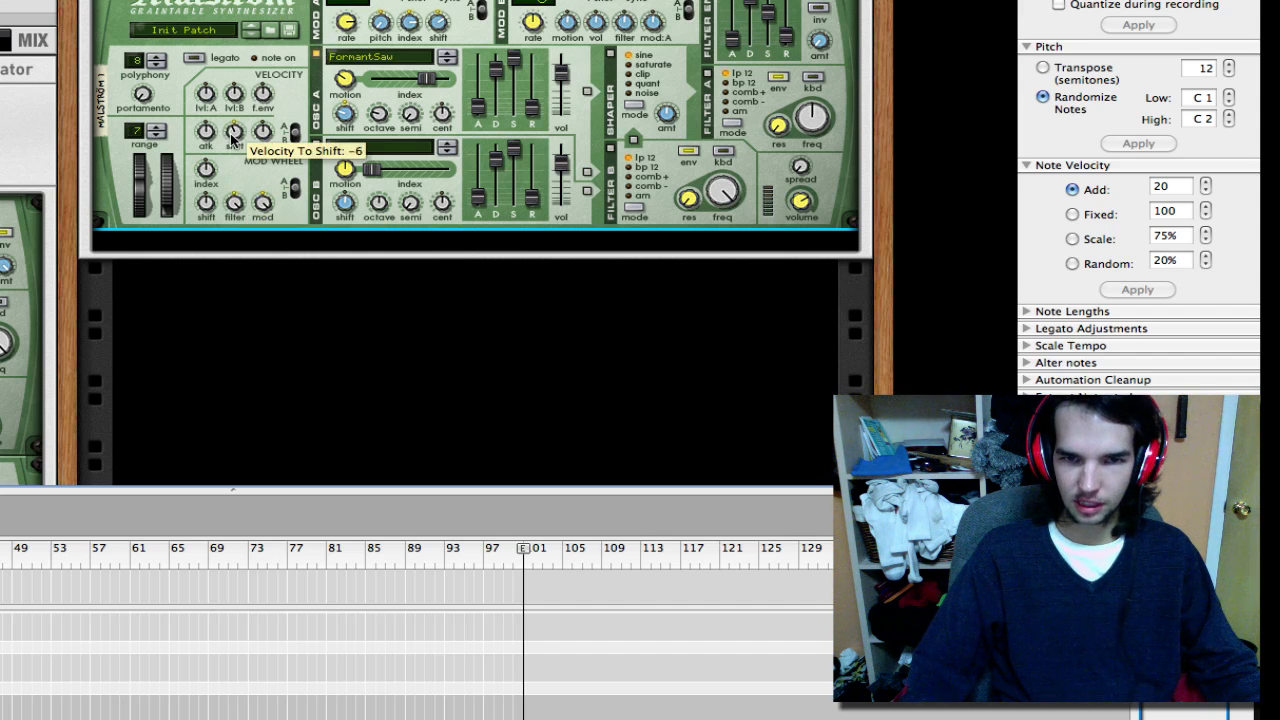
{"action": "left_click_drag", "start_coordinate": [230, 141], "coordinate": [231, 148]}
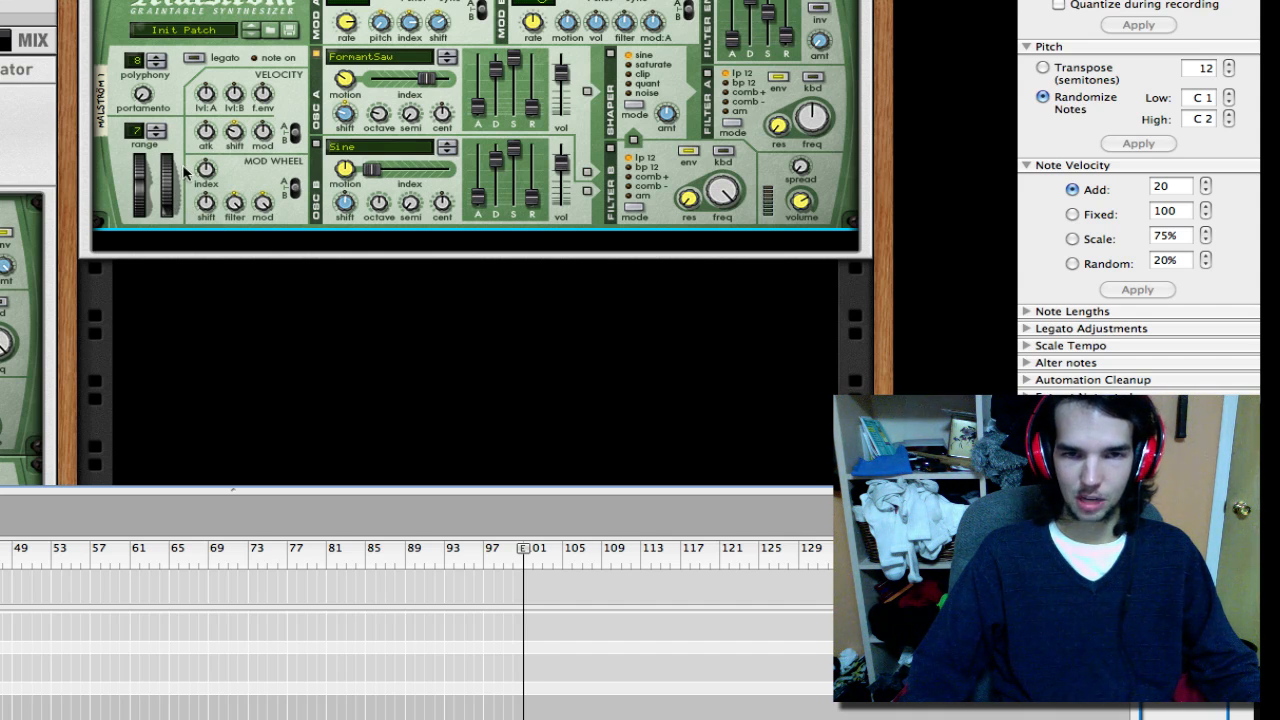
Step: Add another Malström Graintable Synthesizer below the first one inside the new Combinator
{"action": "mouse_move", "coordinate": [179, 180]}
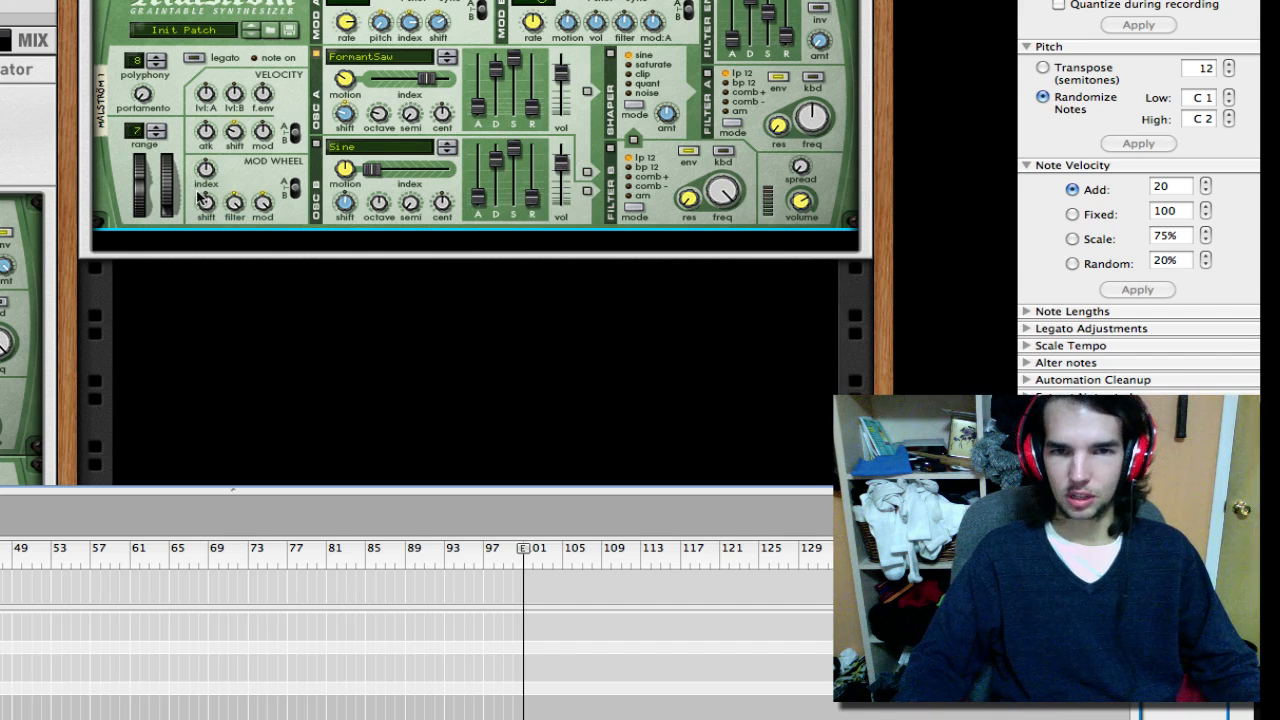
{"action": "right_click", "coordinate": [265, 177]}
{"action": "mouse_move", "coordinate": [514, 348]}
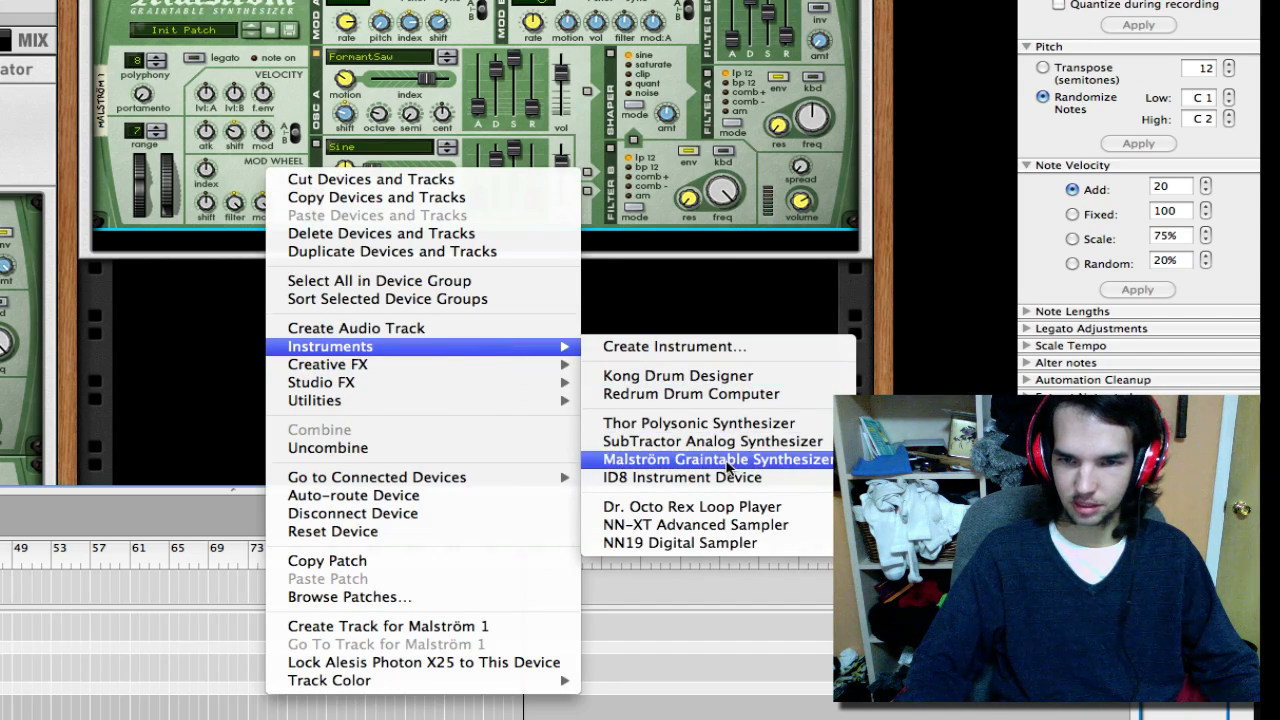
{"action": "left_click", "coordinate": [727, 461]}
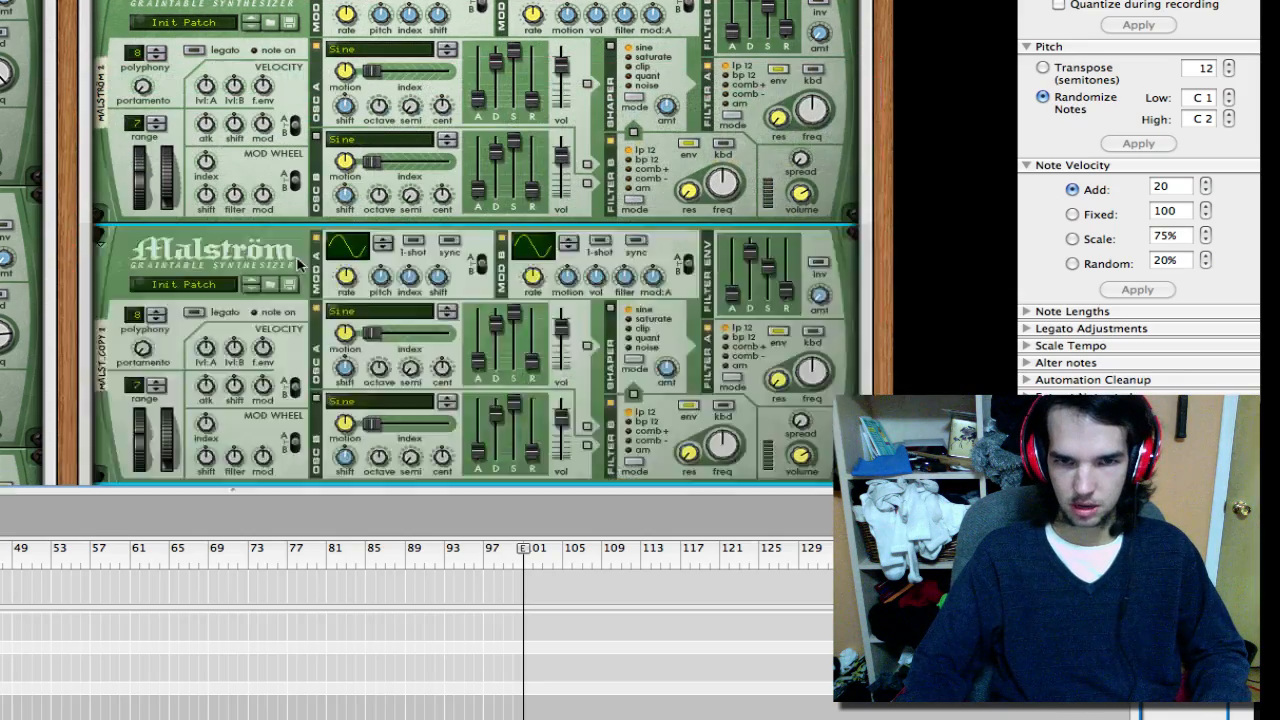
Step: Reroute the first Malström's left and right main outputs into the second Malström's shaper/filter A and filter B audio inputs
{"action": "key", "text": "super+z"}
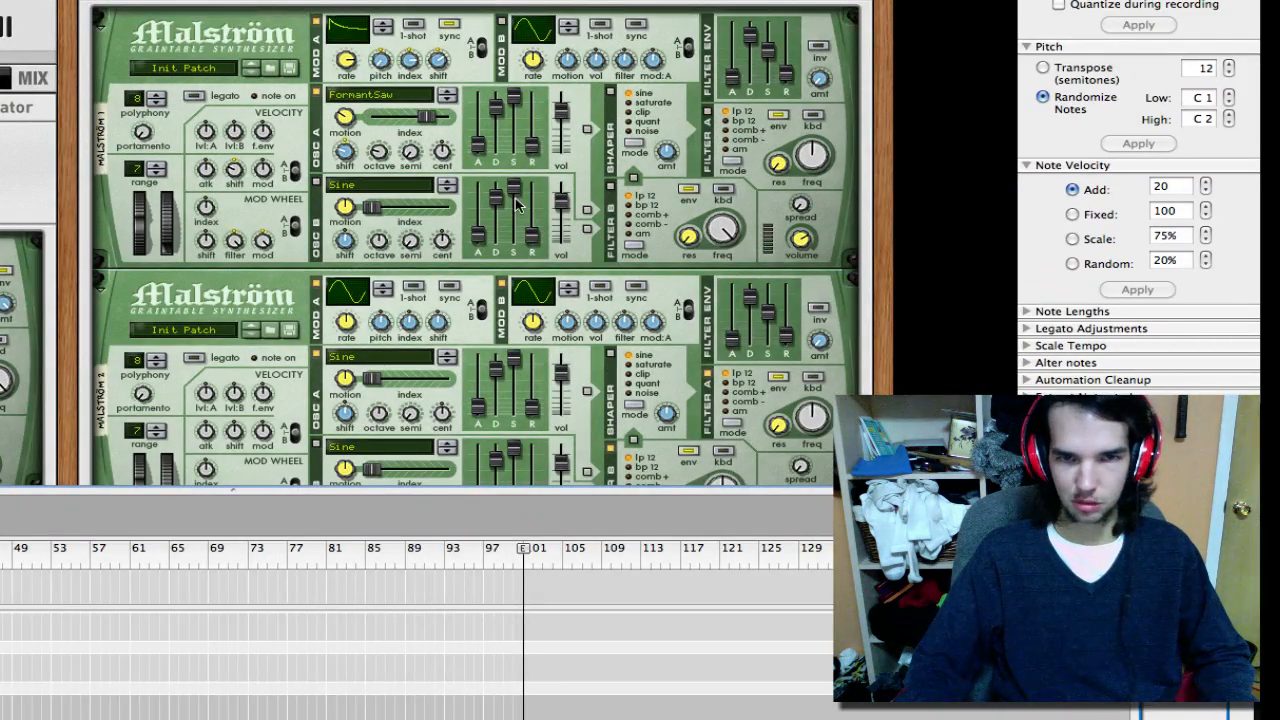
{"action": "key", "text": "Tab"}
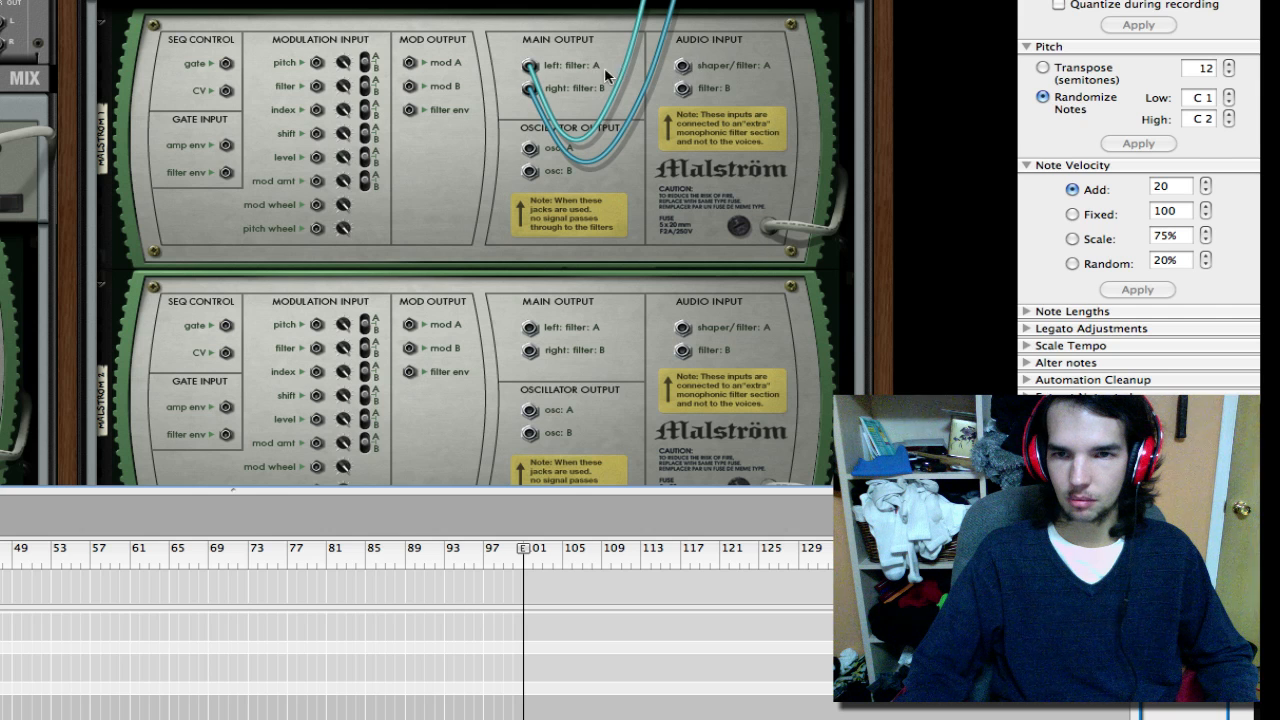
{"action": "left_click_drag", "start_coordinate": [532, 67], "coordinate": [665, 61]}
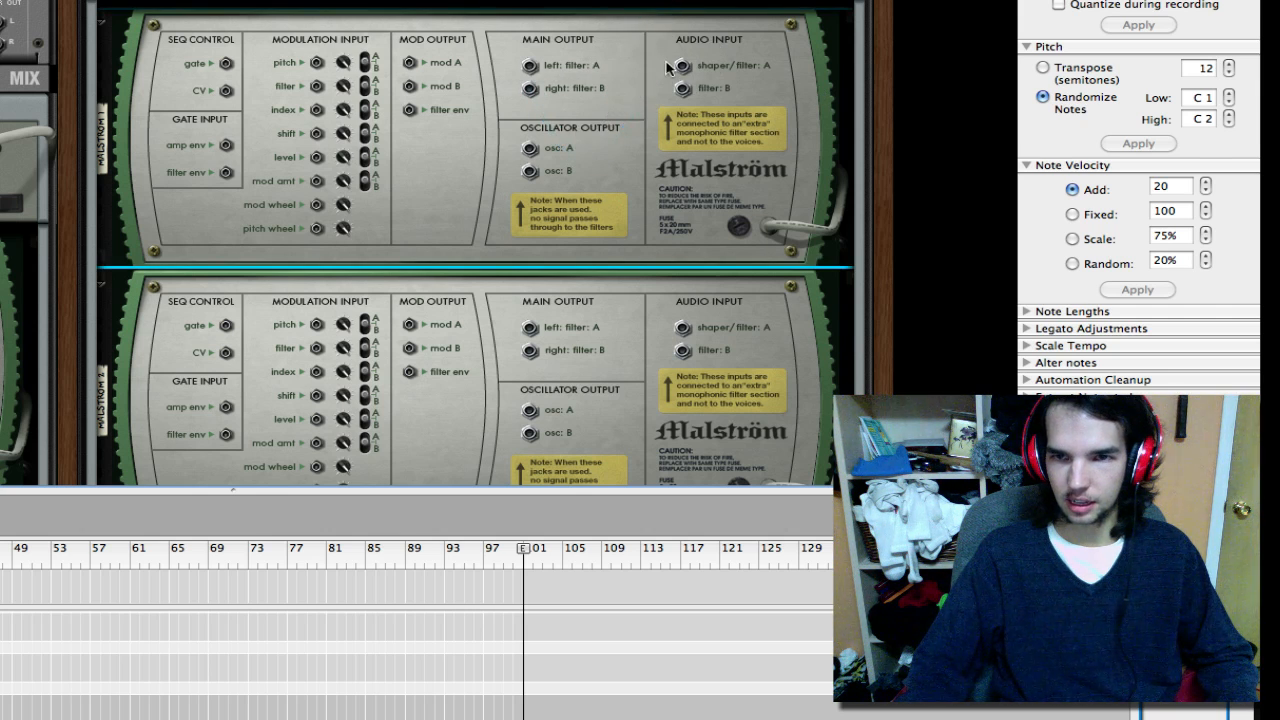
{"action": "mouse_move", "coordinate": [531, 68]}
{"action": "left_mouse_down"}
{"action": "mouse_move", "coordinate": [680, 340]}
{"action": "mouse_move", "coordinate": [579, 121]}
{"action": "mouse_move", "coordinate": [531, 88]}
{"action": "left_mouse_up"}
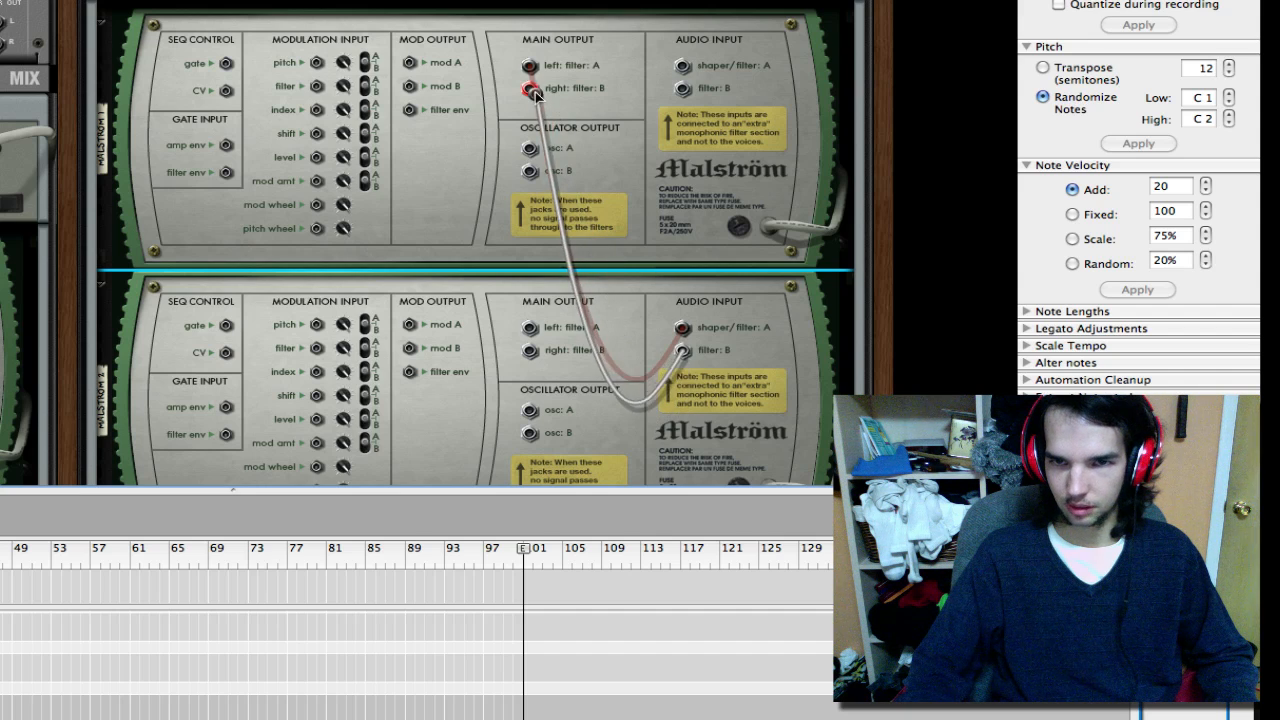
Step: Connect the second Malström's left and right main outputs to the third Malström's shaper/filter A and filter B audio inputs
{"action": "scroll", "coordinate": [683, 330], "scroll_direction": "down", "scroll_amount": 3}
{"action": "scroll", "coordinate": [683, 325], "scroll_direction": "up", "scroll_amount": 5}
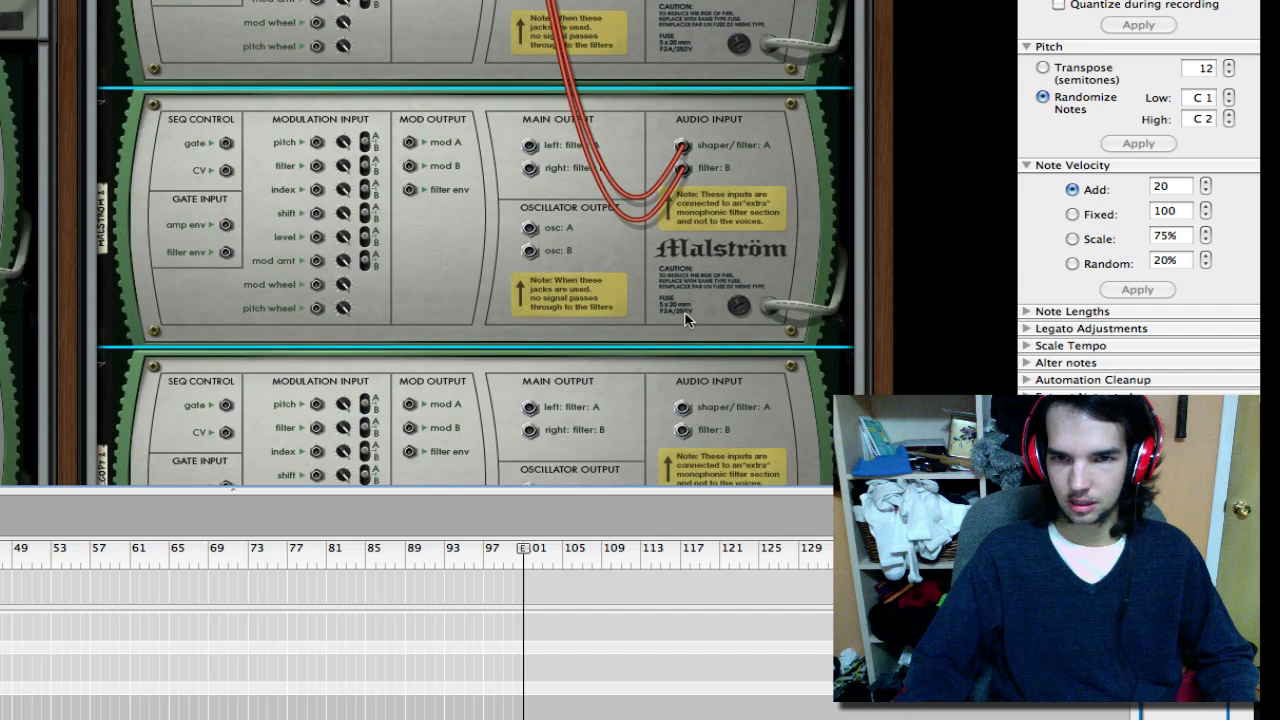
{"action": "scroll", "coordinate": [686, 318], "scroll_direction": "down", "scroll_amount": 2}
{"action": "left_click_drag", "start_coordinate": [531, 88], "coordinate": [528, 114]}
Step: Add an MClass Equalizer below the last Malström inside the new Combinator
{"action": "scroll", "coordinate": [651, 339], "scroll_direction": "down", "scroll_amount": 10}
{"action": "right_click", "coordinate": [671, 82]}
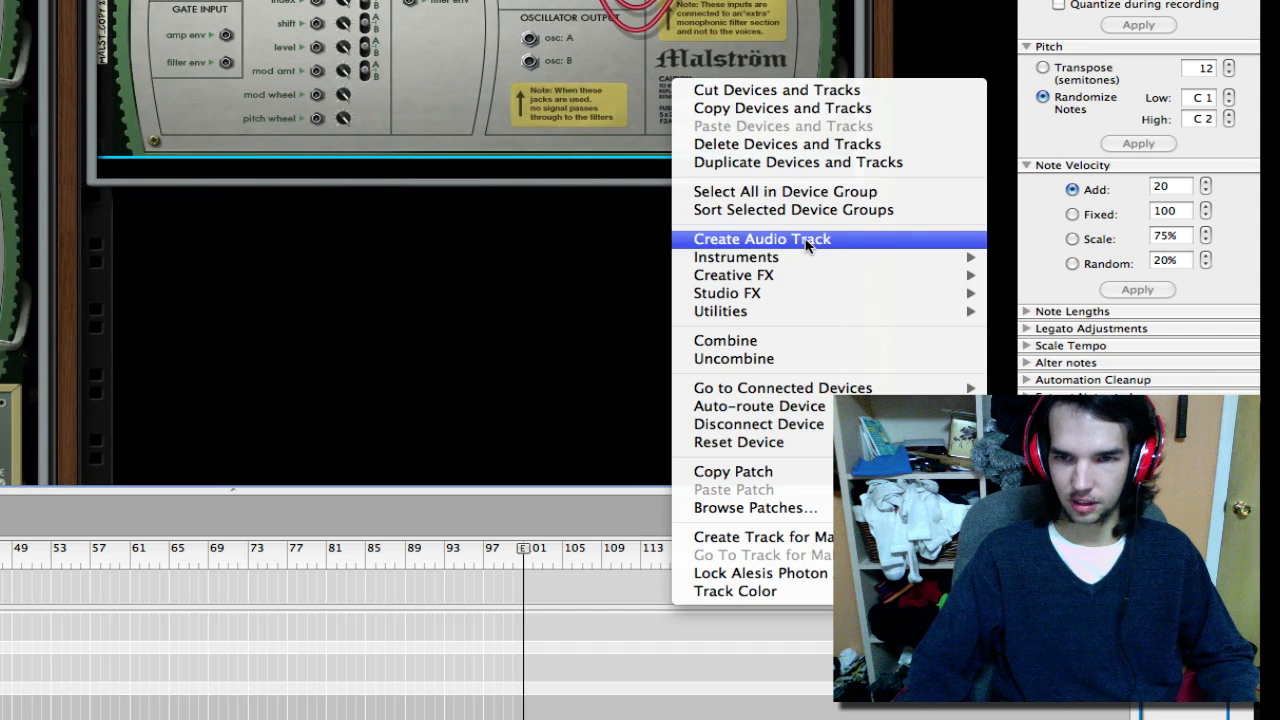
{"action": "mouse_move", "coordinate": [890, 295]}
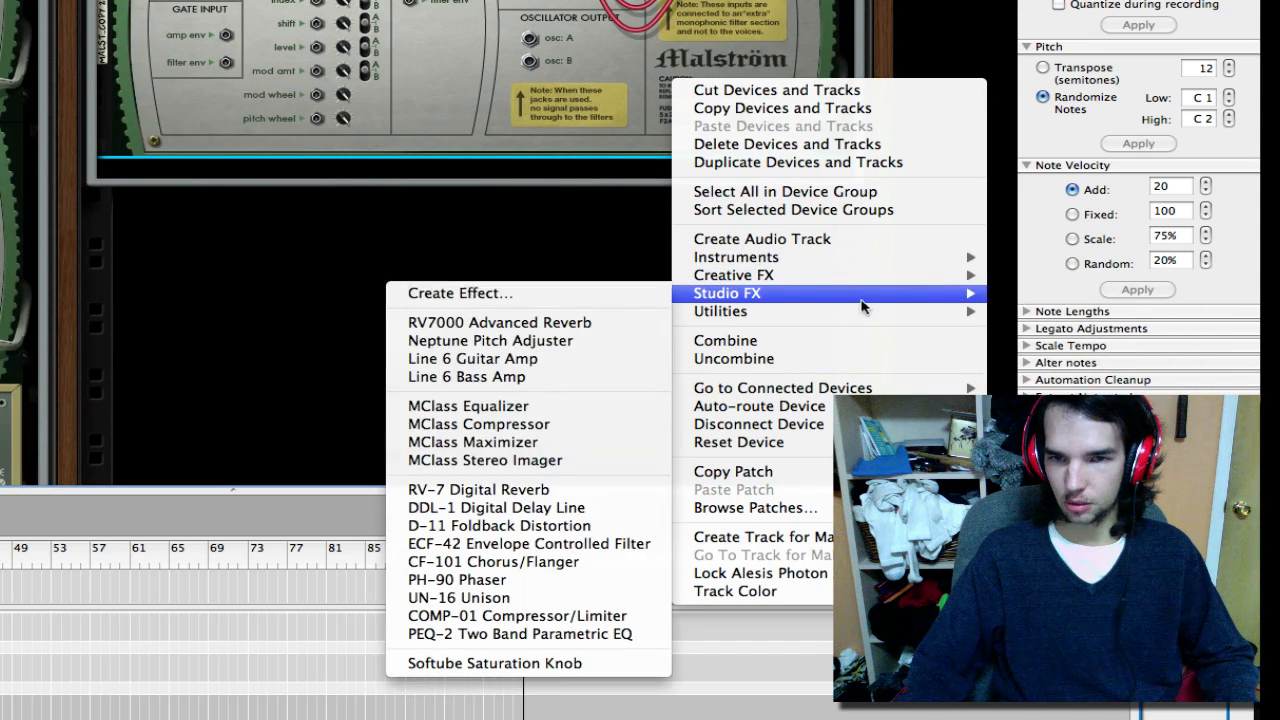
{"action": "left_click", "coordinate": [528, 406]}
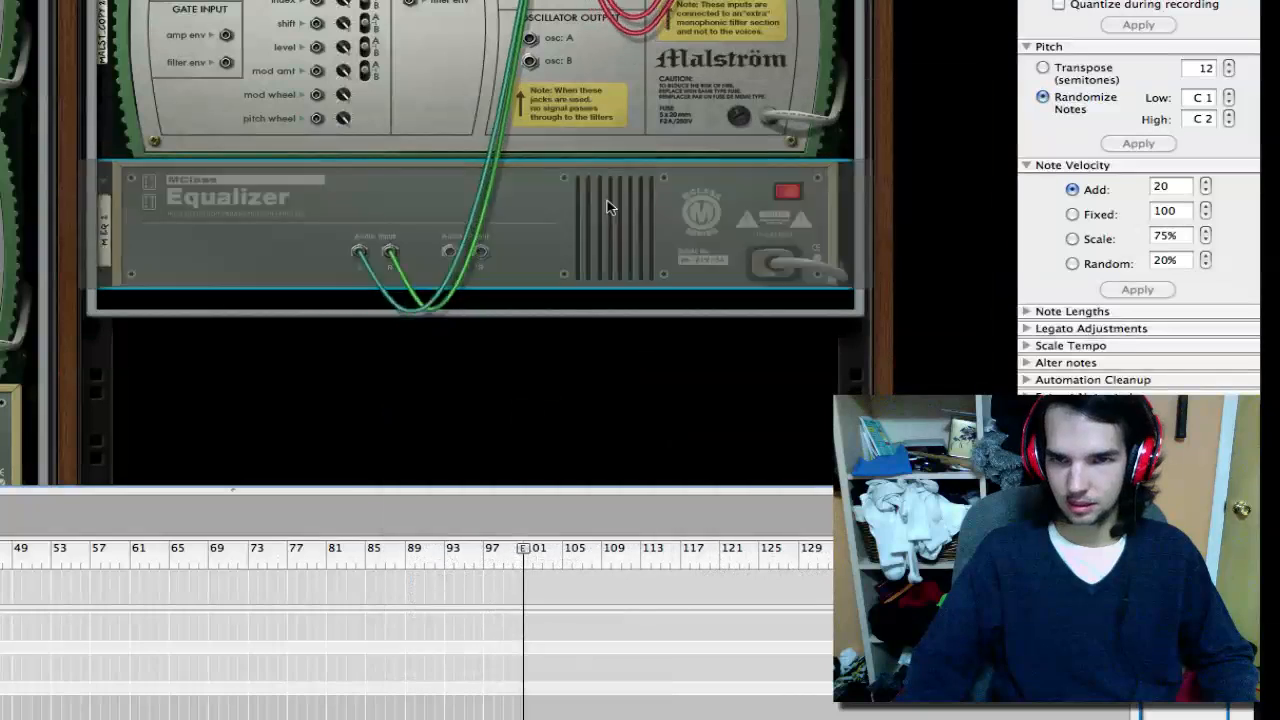
Step: Add a Softube Saturation Knob directly below the MClass Equalizer
{"action": "right_click", "coordinate": [613, 209]}
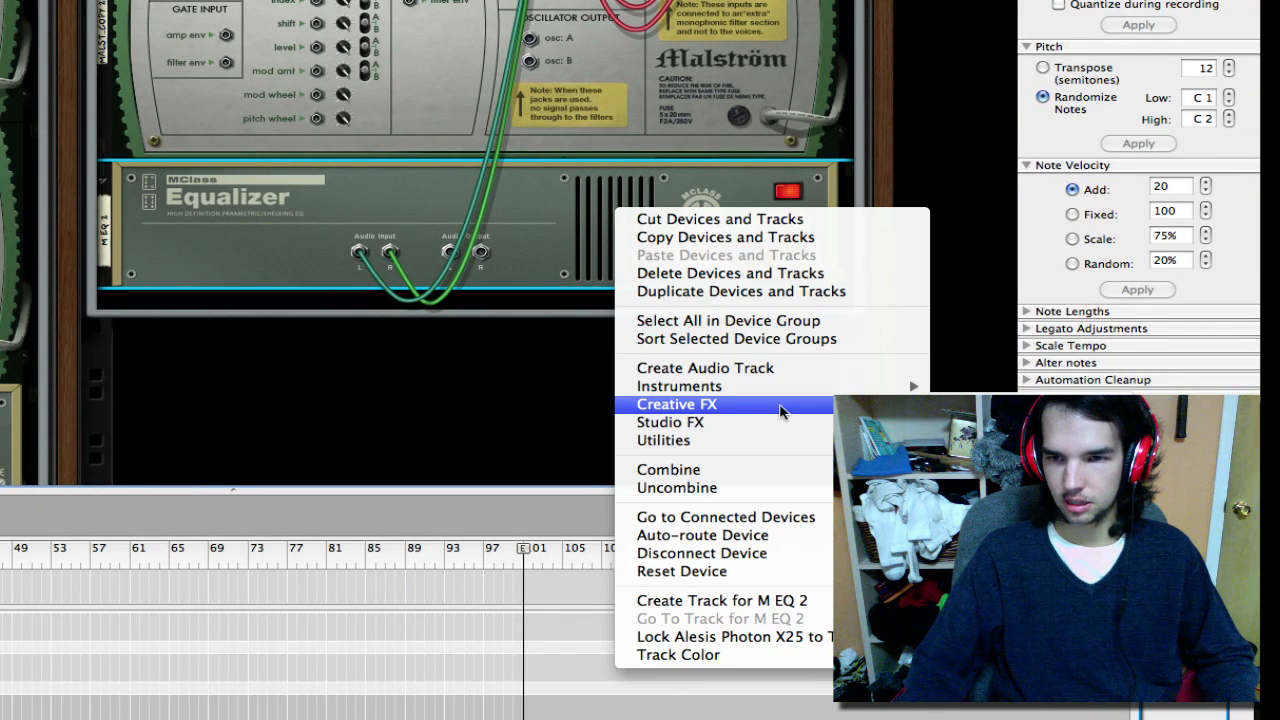
{"action": "mouse_move", "coordinate": [773, 427]}
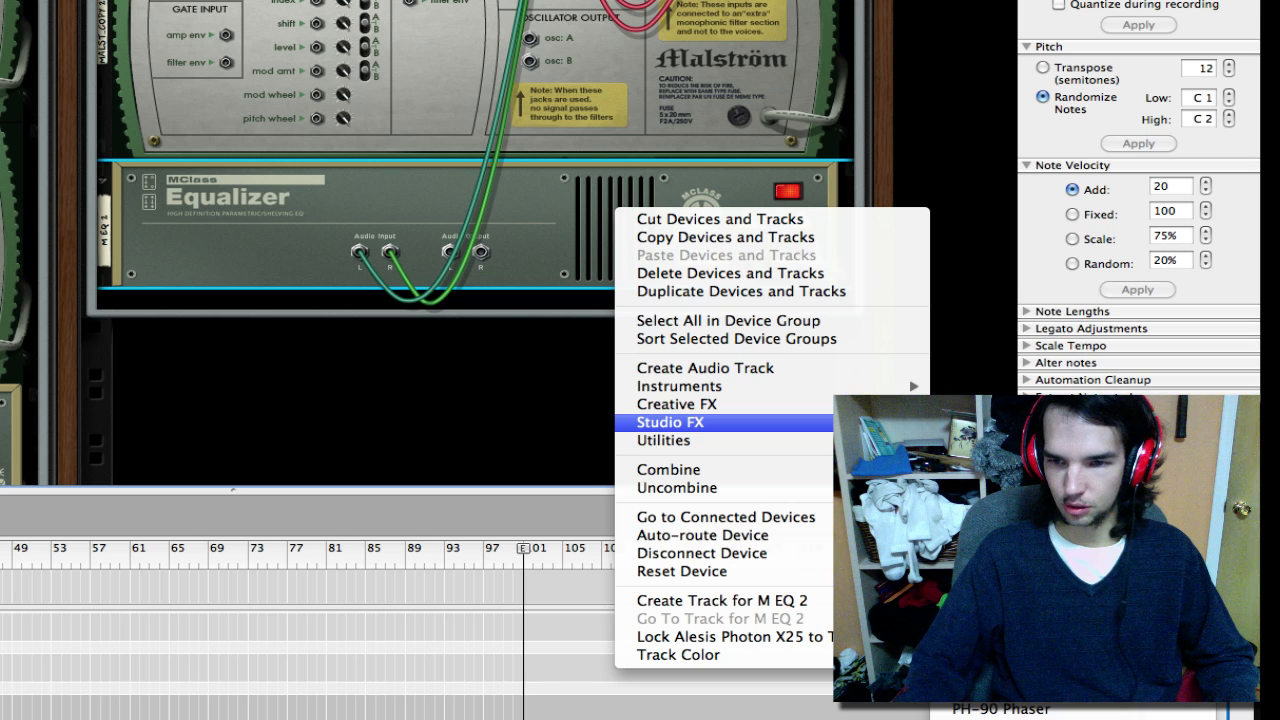
{"action": "left_click", "coordinate": [1000, 565]}
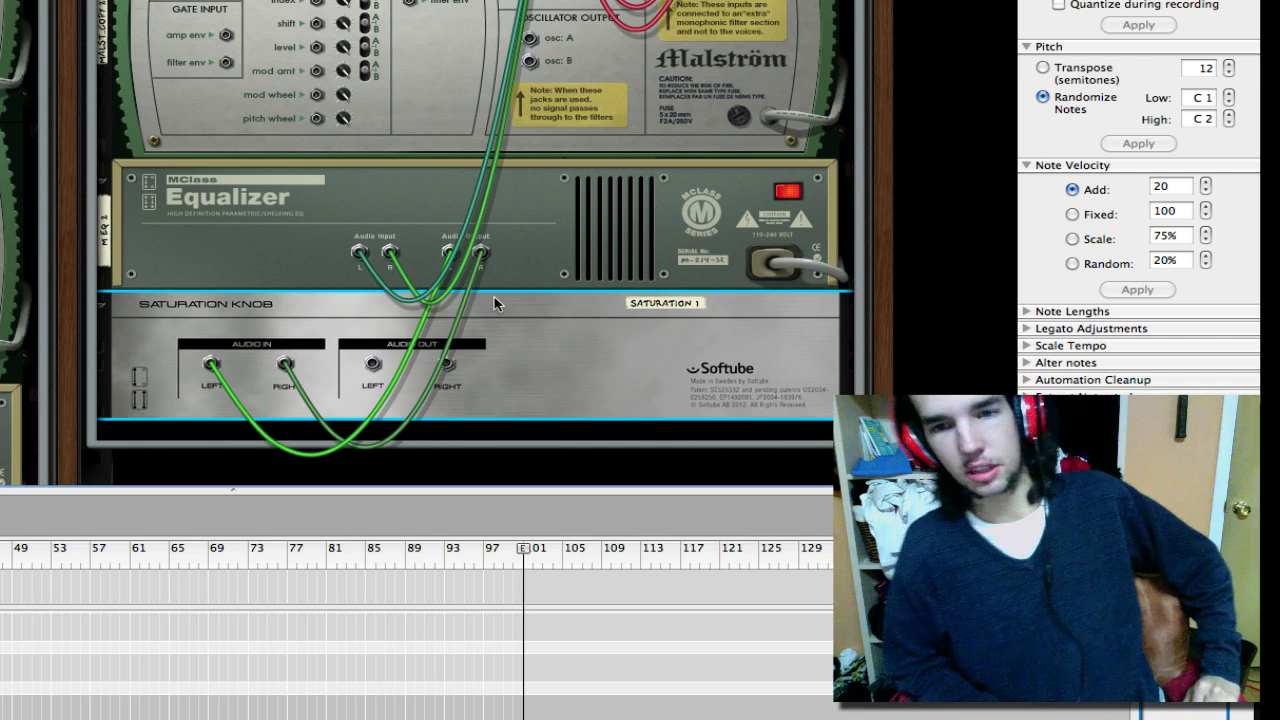
{"action": "right_click", "coordinate": [575, 318]}
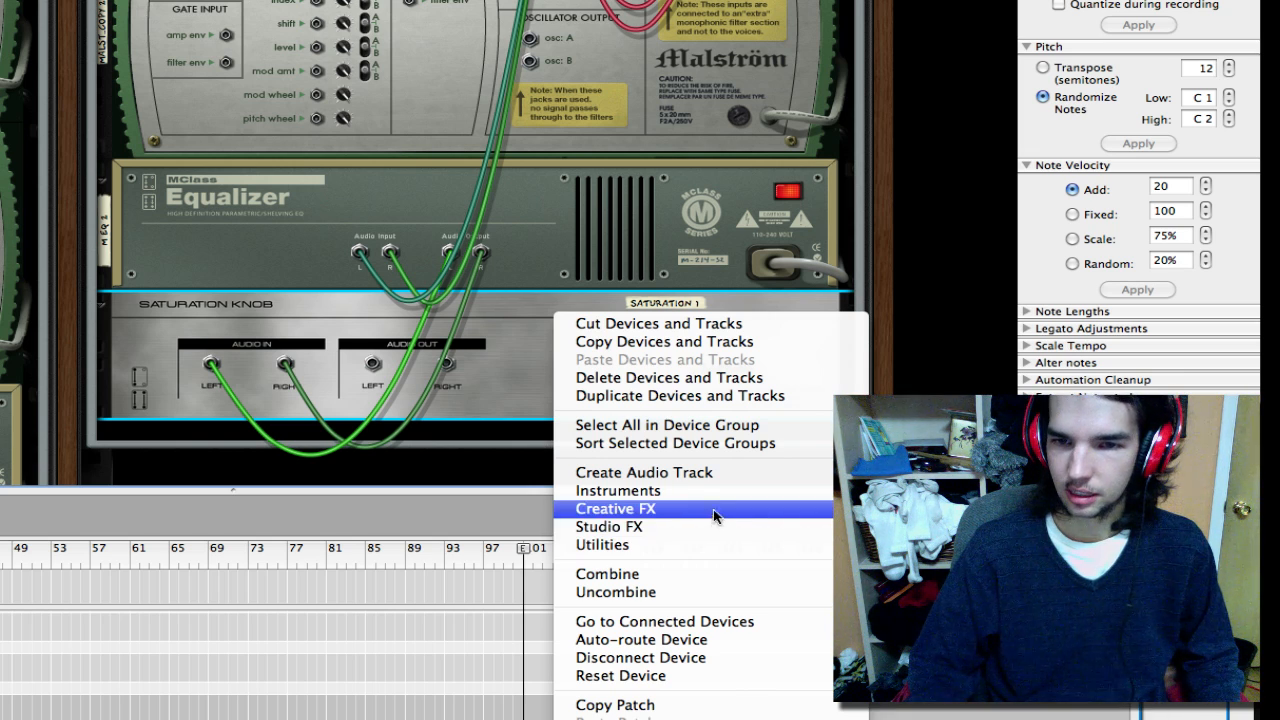
{"action": "left_click", "coordinate": [950, 580]}
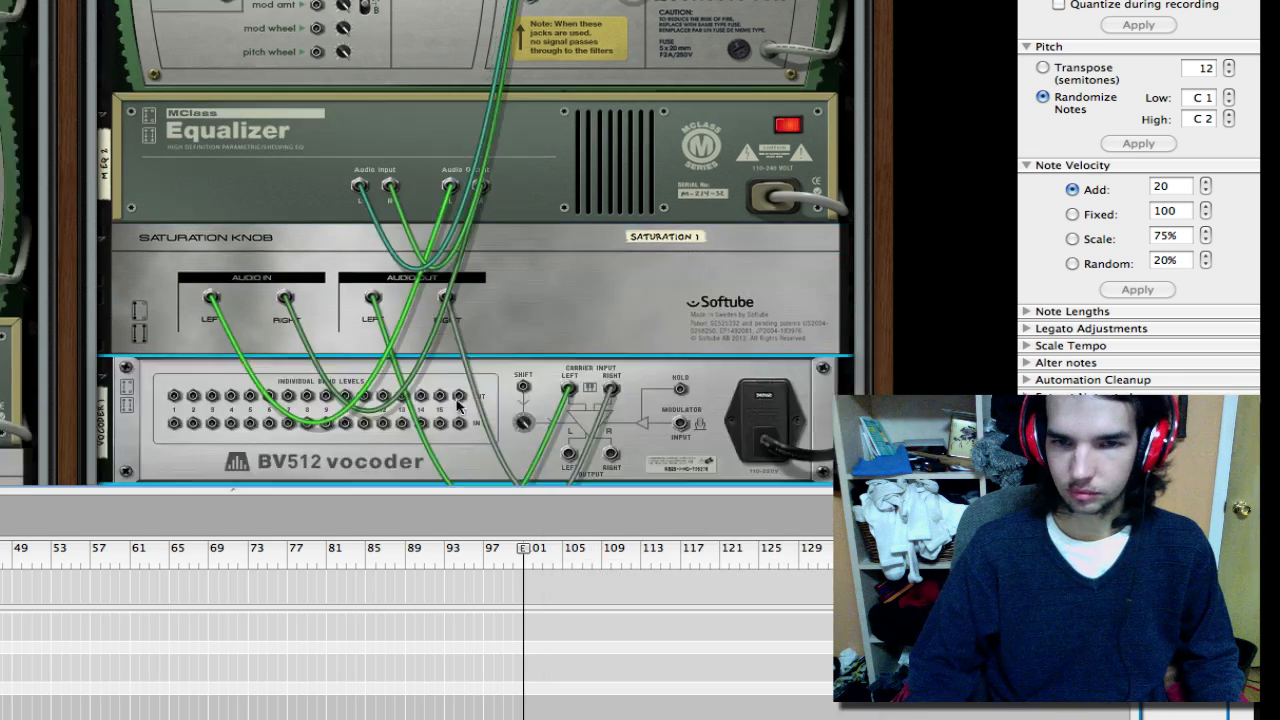
{"action": "key", "text": "Tab"}
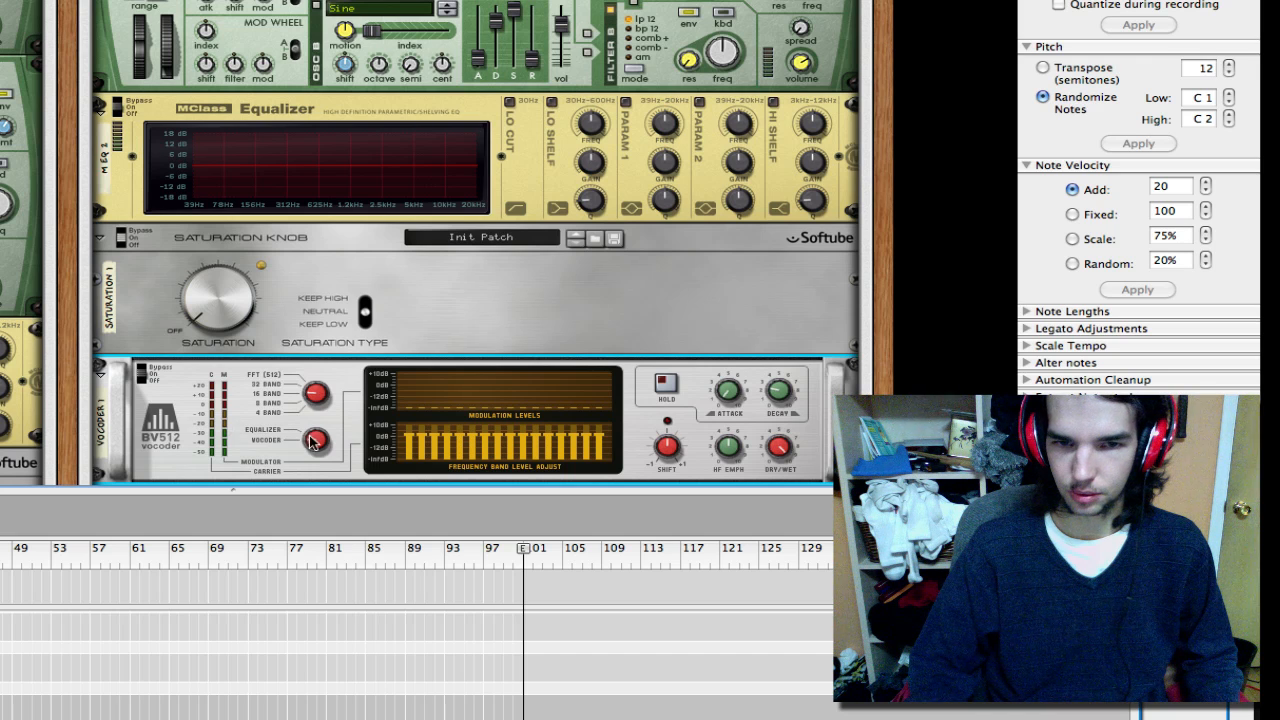
{"action": "left_click_drag", "start_coordinate": [315, 393], "coordinate": [315, 408]}
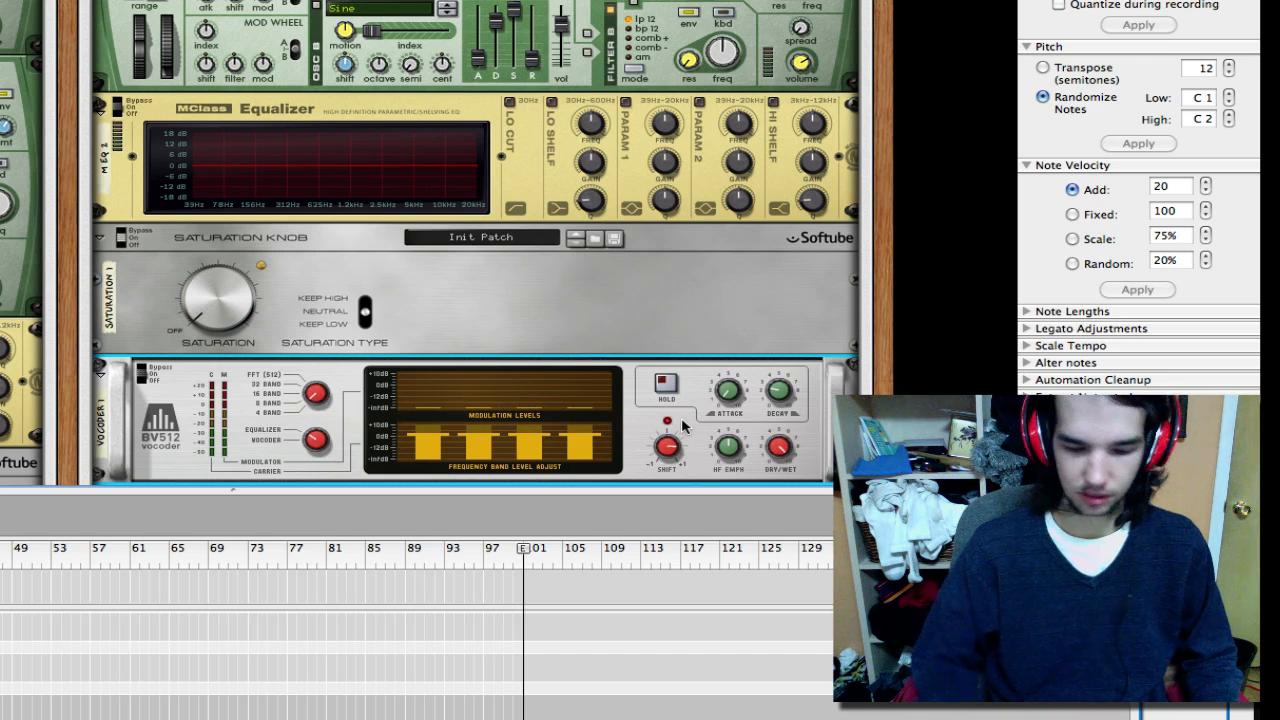
{"action": "key", "text": "BackSpace"}
{"action": "left_click", "coordinate": [406, 207]}
{"action": "key", "text": "Tab"}
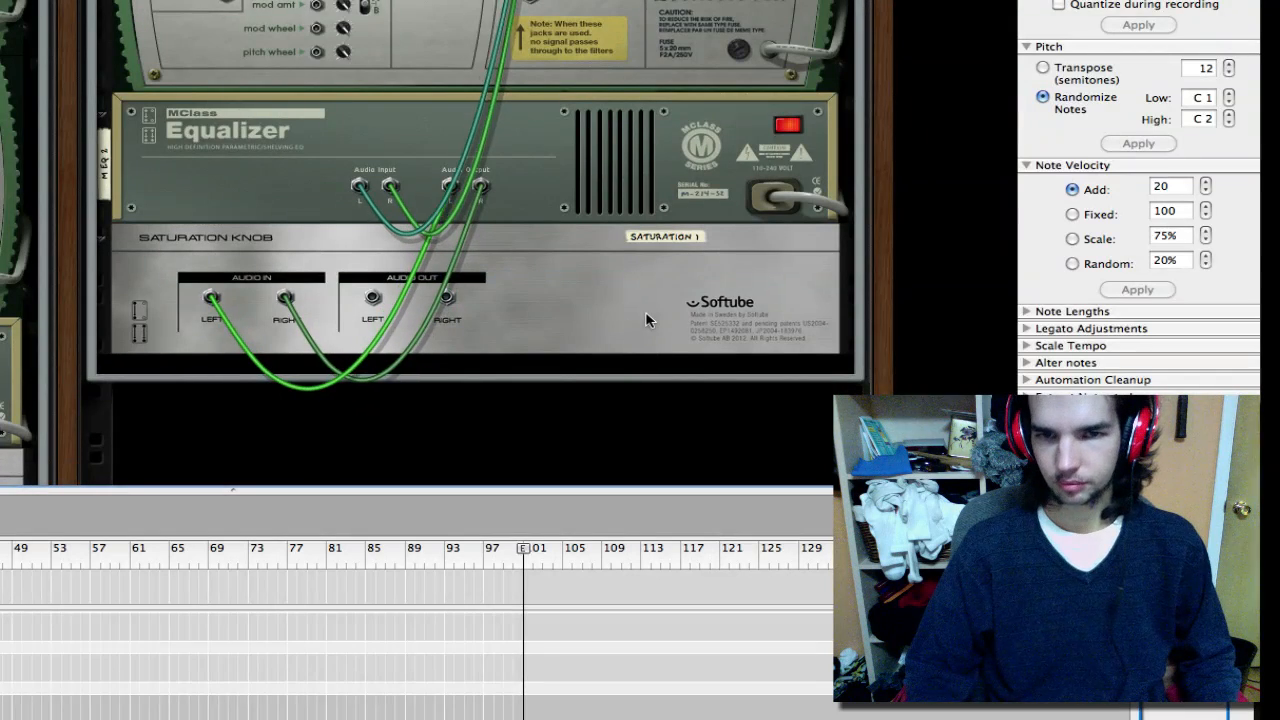
Step: Add an MClass Maximizer below the Saturation Knob and route its audio output up to the Combinator's input
{"action": "scroll", "coordinate": [585, 295], "scroll_direction": "down", "scroll_amount": 3}
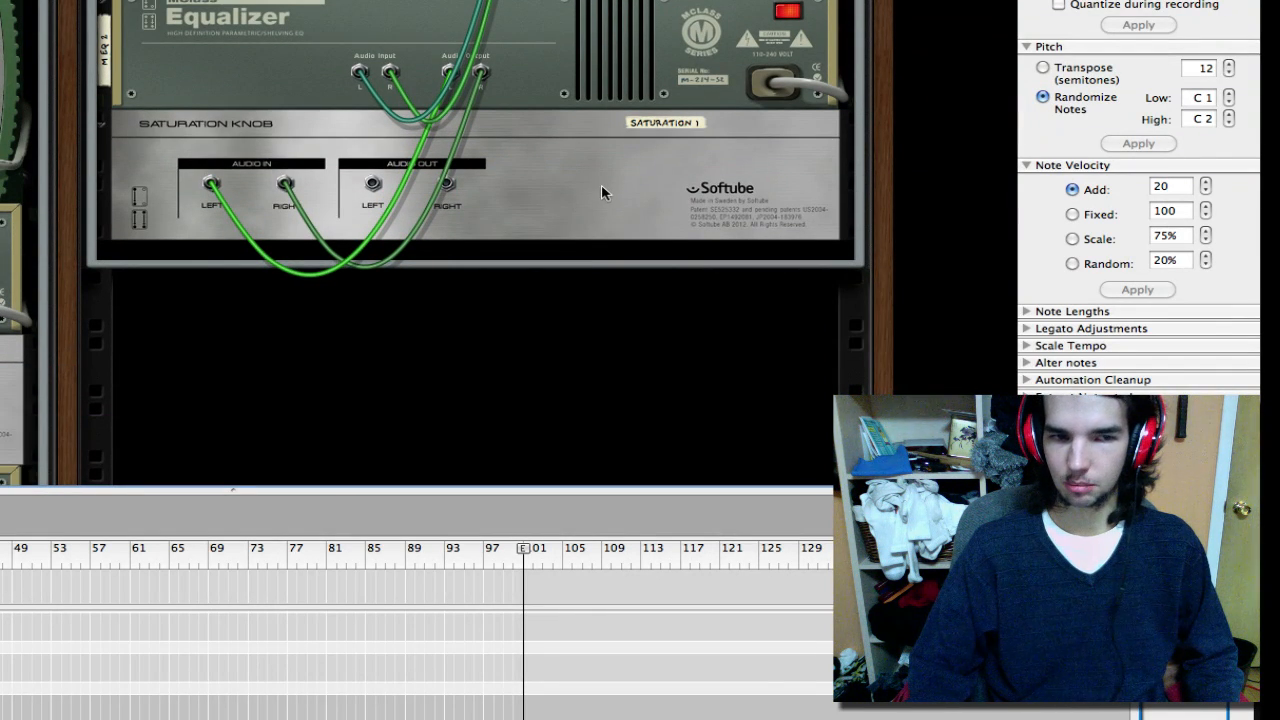
{"action": "right_click", "coordinate": [601, 184]}
{"action": "mouse_move", "coordinate": [817, 366]}
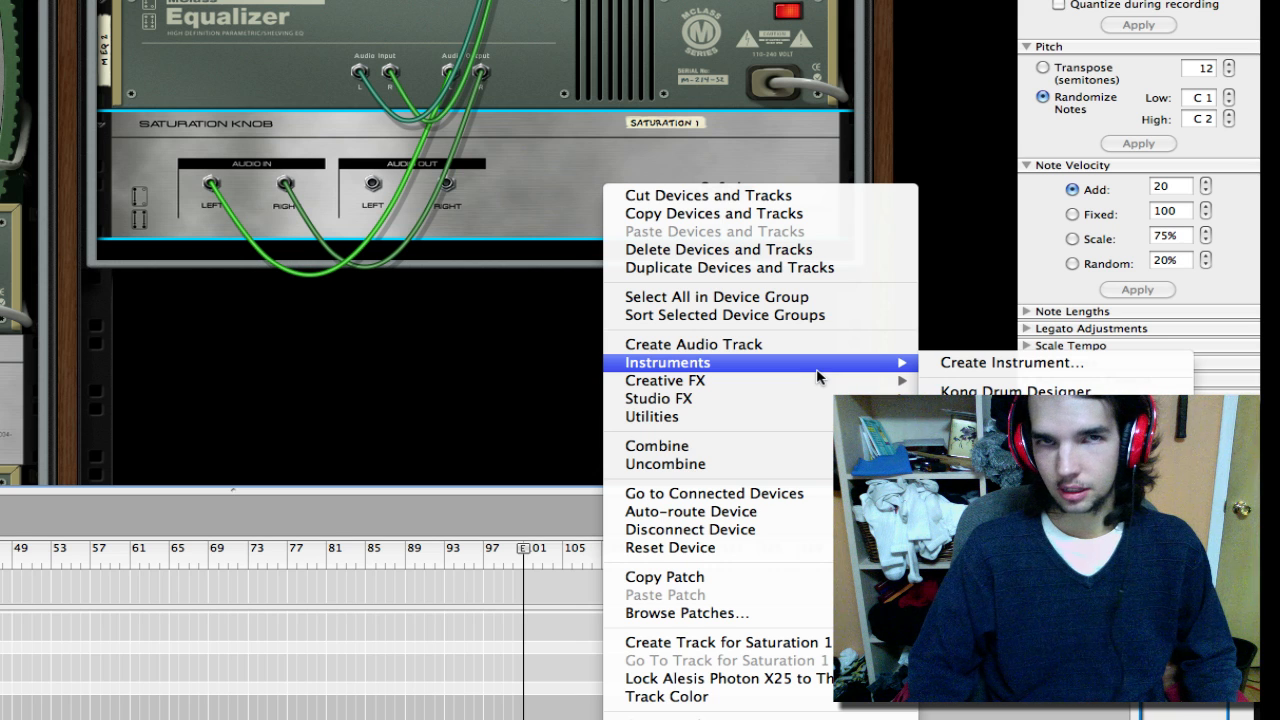
{"action": "mouse_move", "coordinate": [818, 389]}
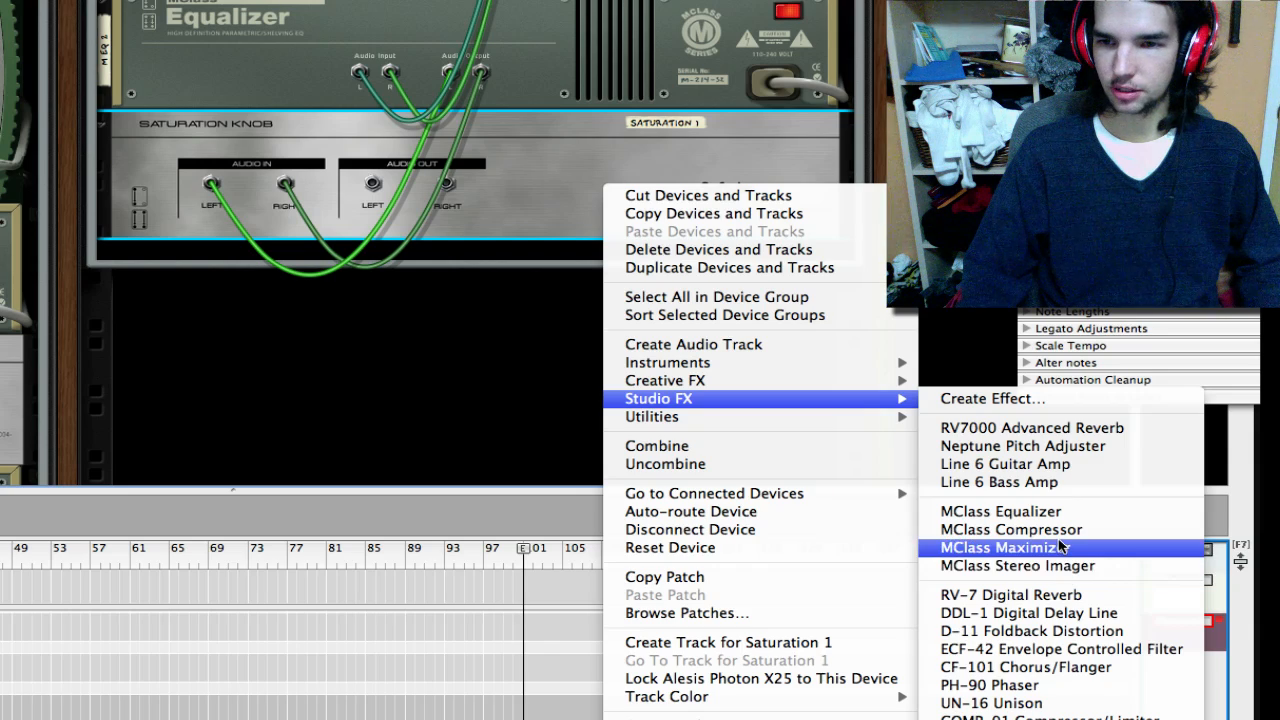
{"action": "left_click", "coordinate": [1062, 547]}
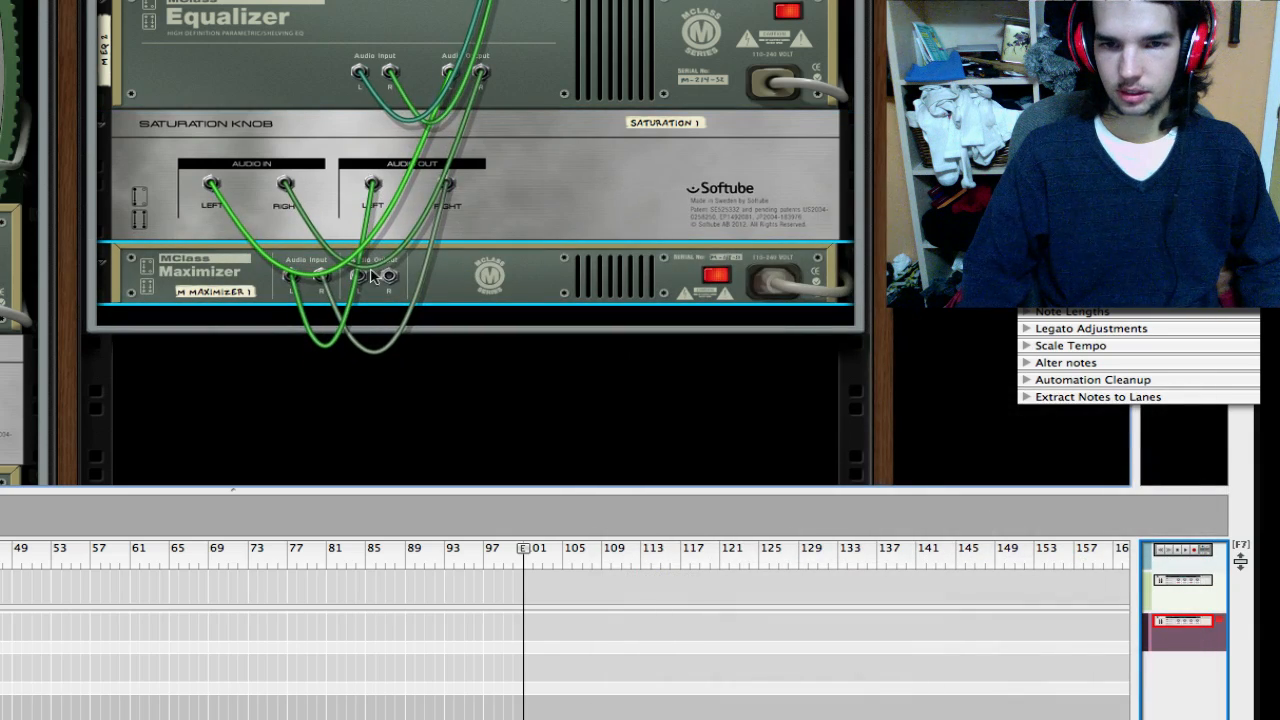
{"action": "left_click_drag", "start_coordinate": [360, 276], "coordinate": [685, 38]}
Step: Load the Yellow Lead patch from the MonoSynths folder of the Malstrom Patches into the second Malström
{"action": "key", "text": "Tab"}
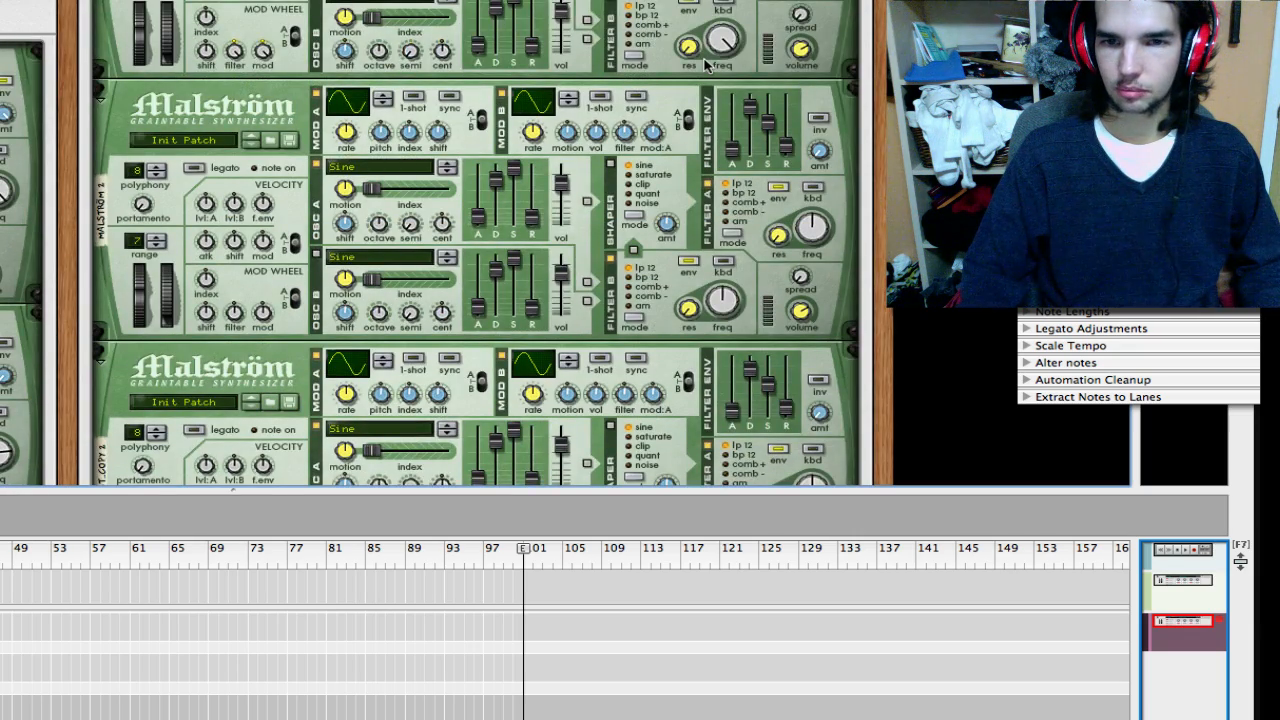
{"action": "scroll", "coordinate": [705, 65], "scroll_direction": "down", "scroll_amount": 3}
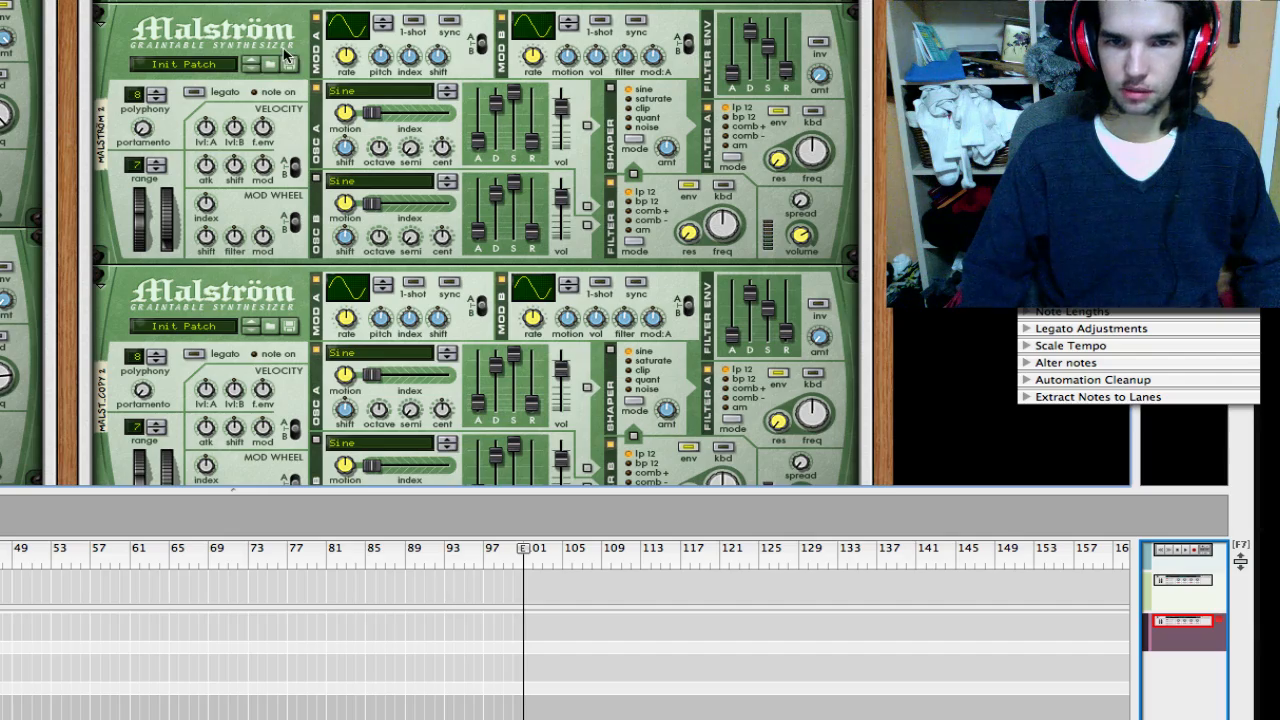
{"action": "left_click", "coordinate": [288, 62]}
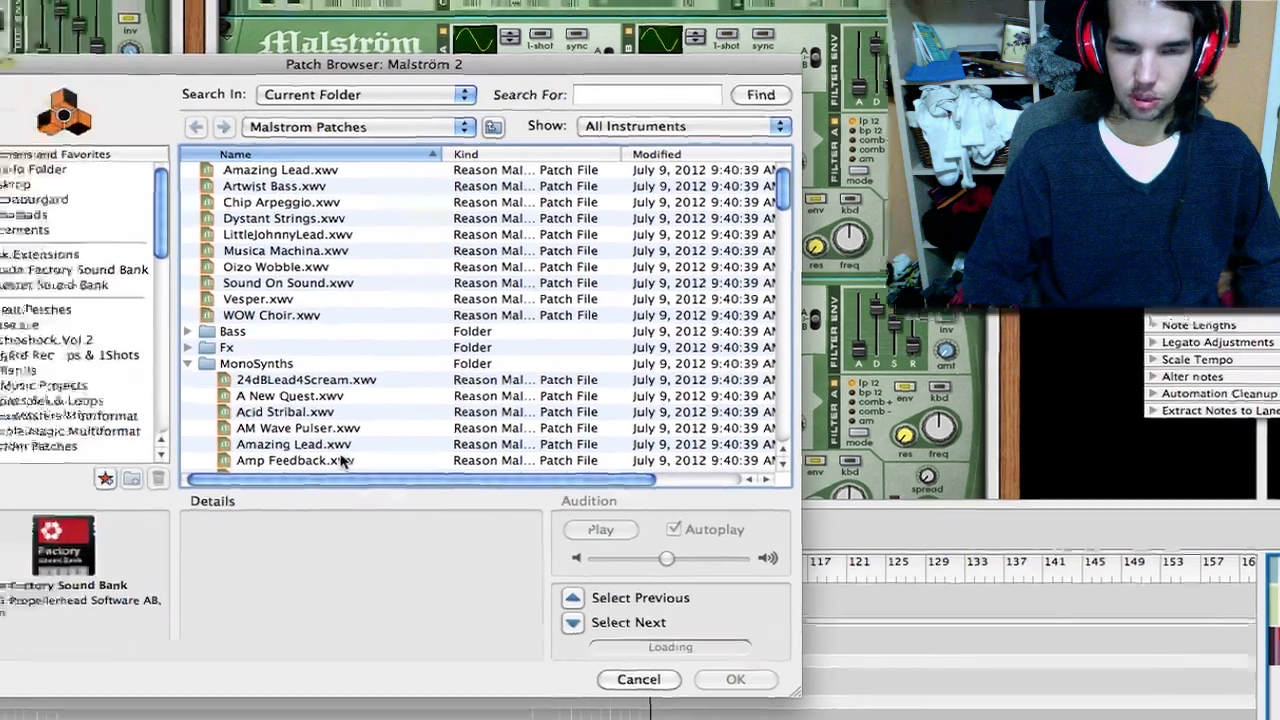
{"action": "scroll", "coordinate": [214, 443], "scroll_direction": "down", "scroll_amount": 15}
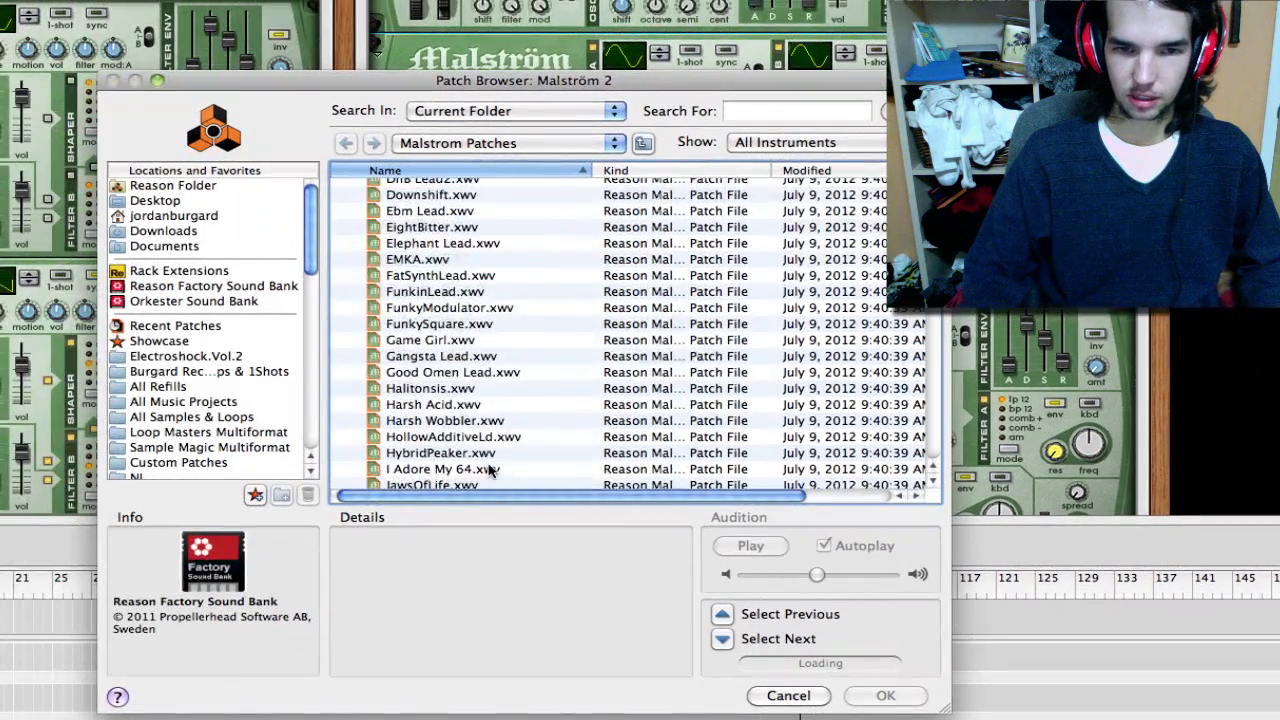
{"action": "scroll", "coordinate": [214, 443], "scroll_direction": "up", "scroll_amount": 15}
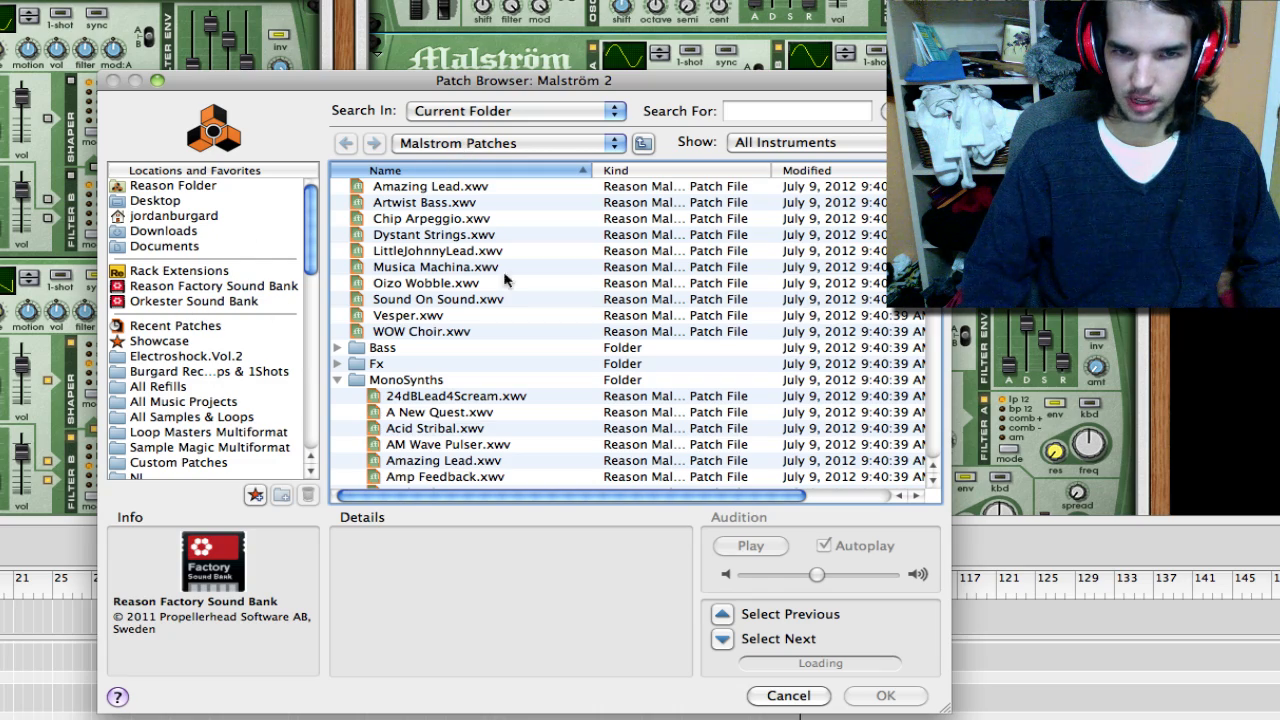
{"action": "scroll", "coordinate": [527, 363], "scroll_direction": "down", "scroll_amount": 1}
{"action": "scroll", "coordinate": [527, 363], "scroll_direction": "down", "scroll_amount": 20}
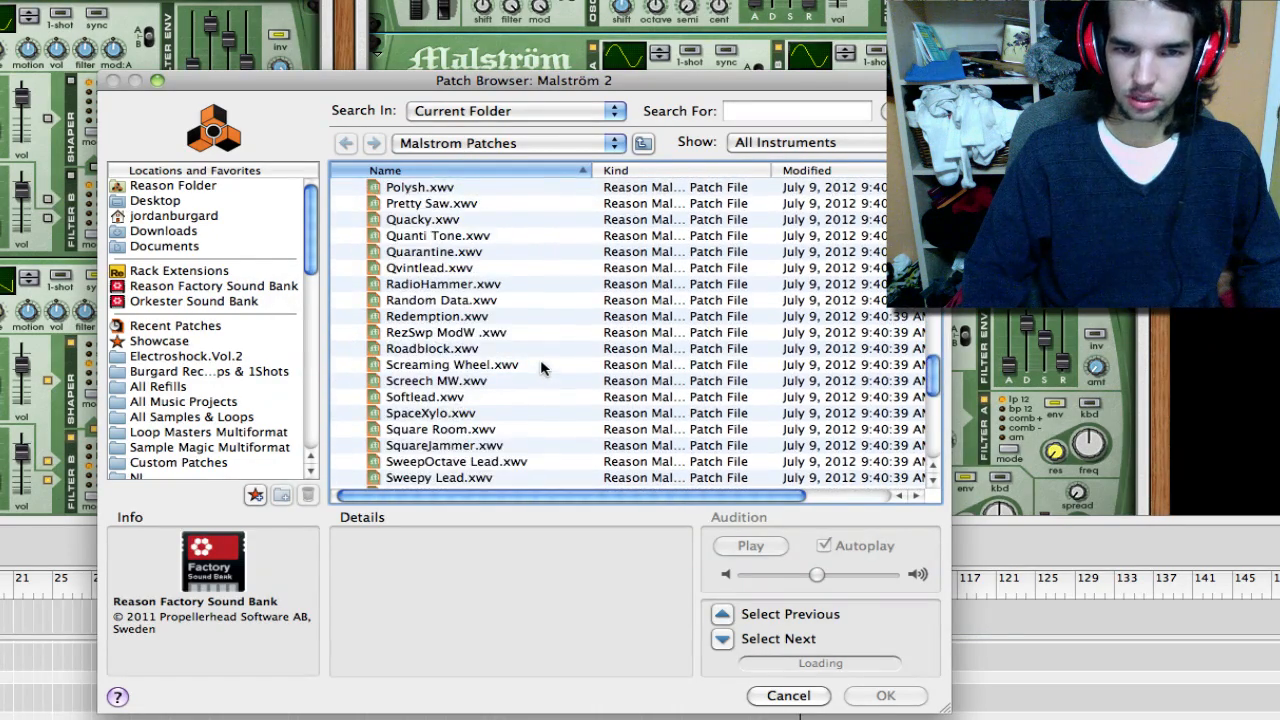
{"action": "scroll", "coordinate": [430, 285], "scroll_direction": "down", "scroll_amount": 3}
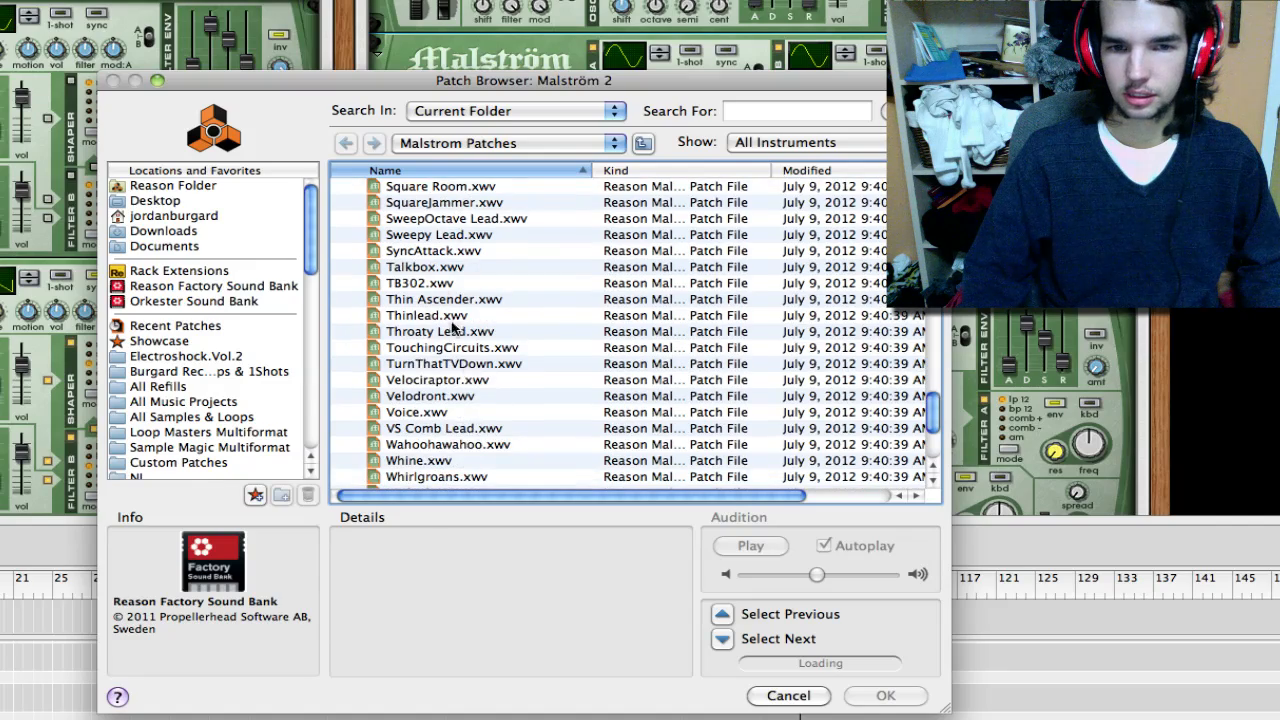
{"action": "scroll", "coordinate": [430, 390], "scroll_direction": "down", "scroll_amount": 3}
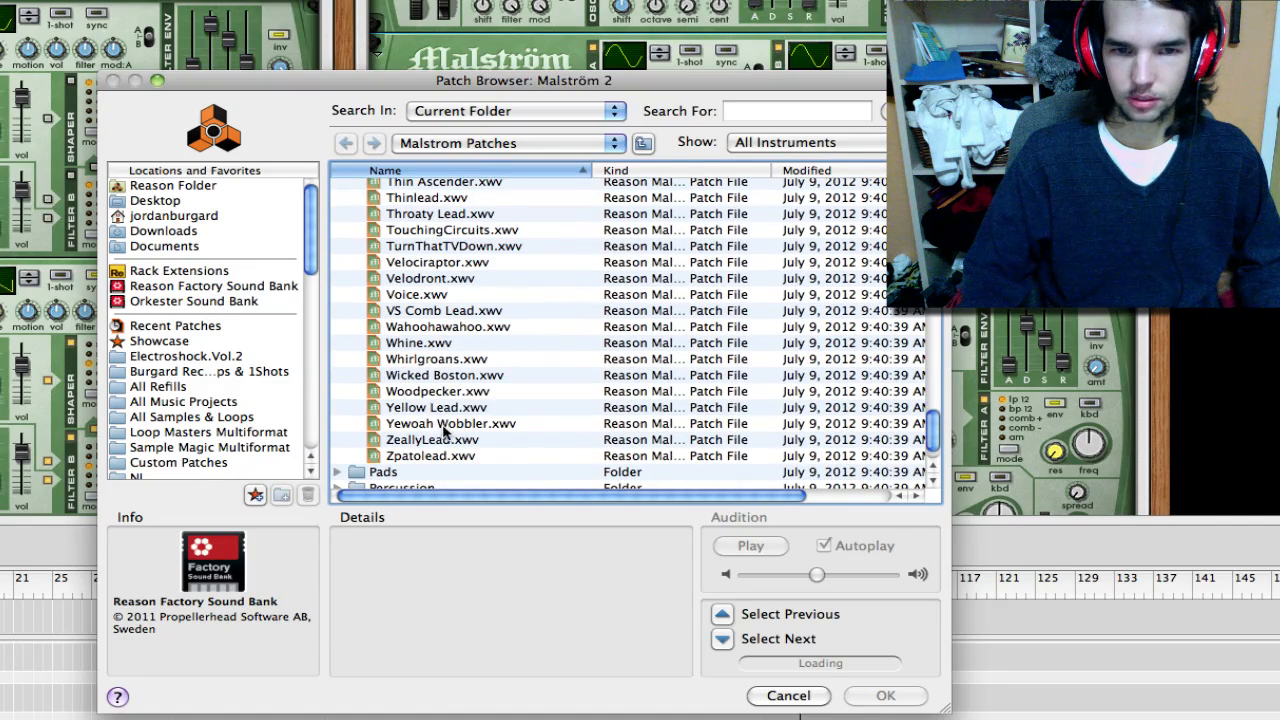
{"action": "left_click", "coordinate": [436, 407]}
{"action": "left_click", "coordinate": [886, 695]}
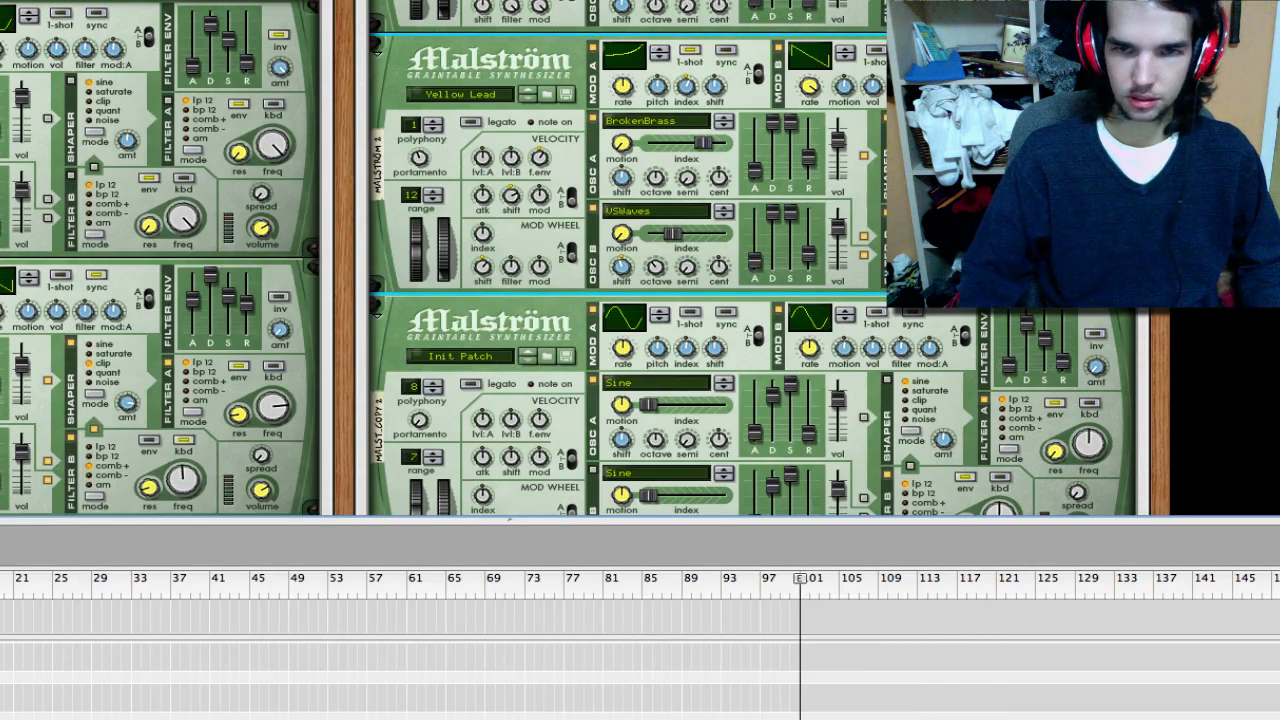
Step: Load the slowham patch from the Malstrome Patches folder in Custom Patches into the third Malström
{"action": "scroll", "coordinate": [585, 207], "scroll_direction": "down", "scroll_amount": 4}
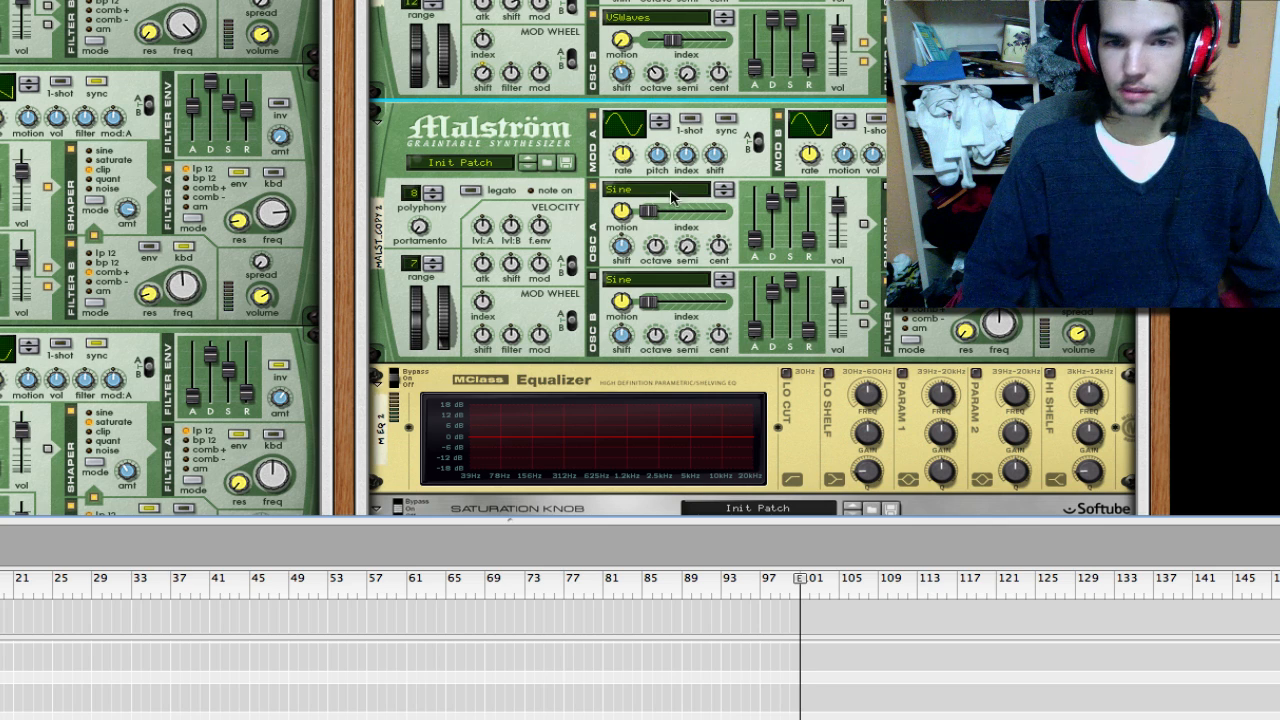
{"action": "left_click", "coordinate": [557, 163]}
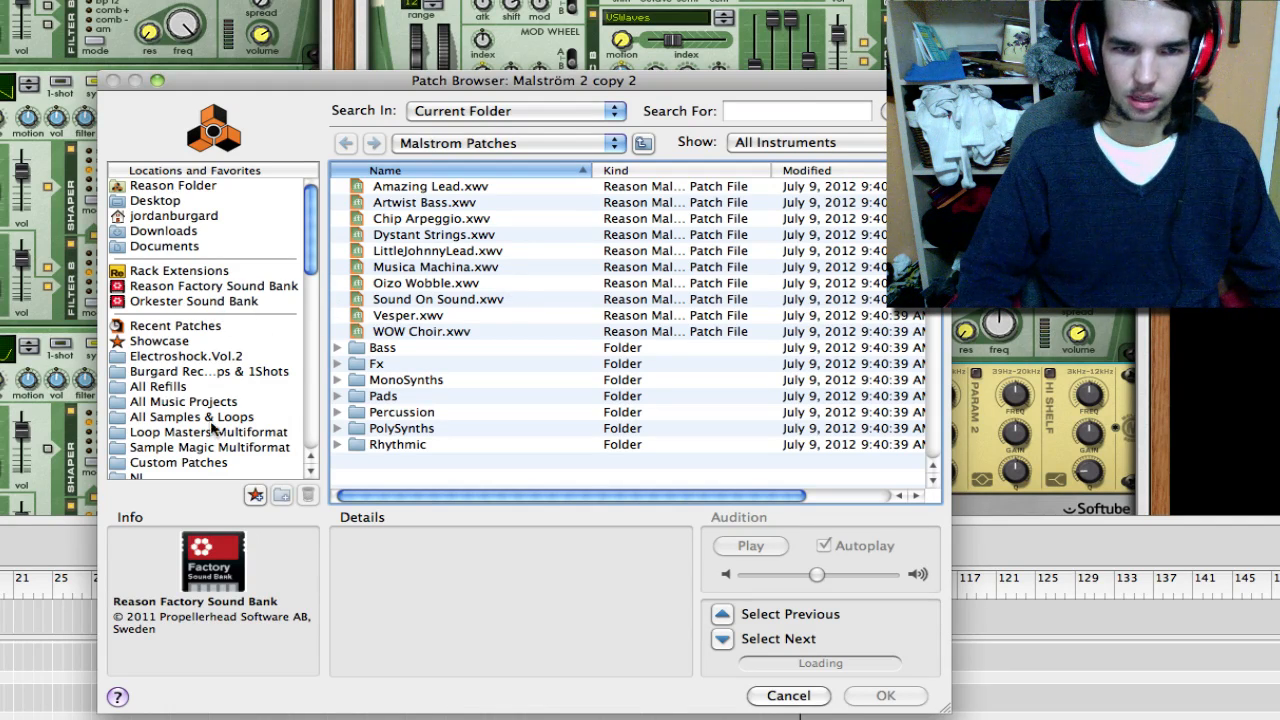
{"action": "left_click", "coordinate": [163, 464]}
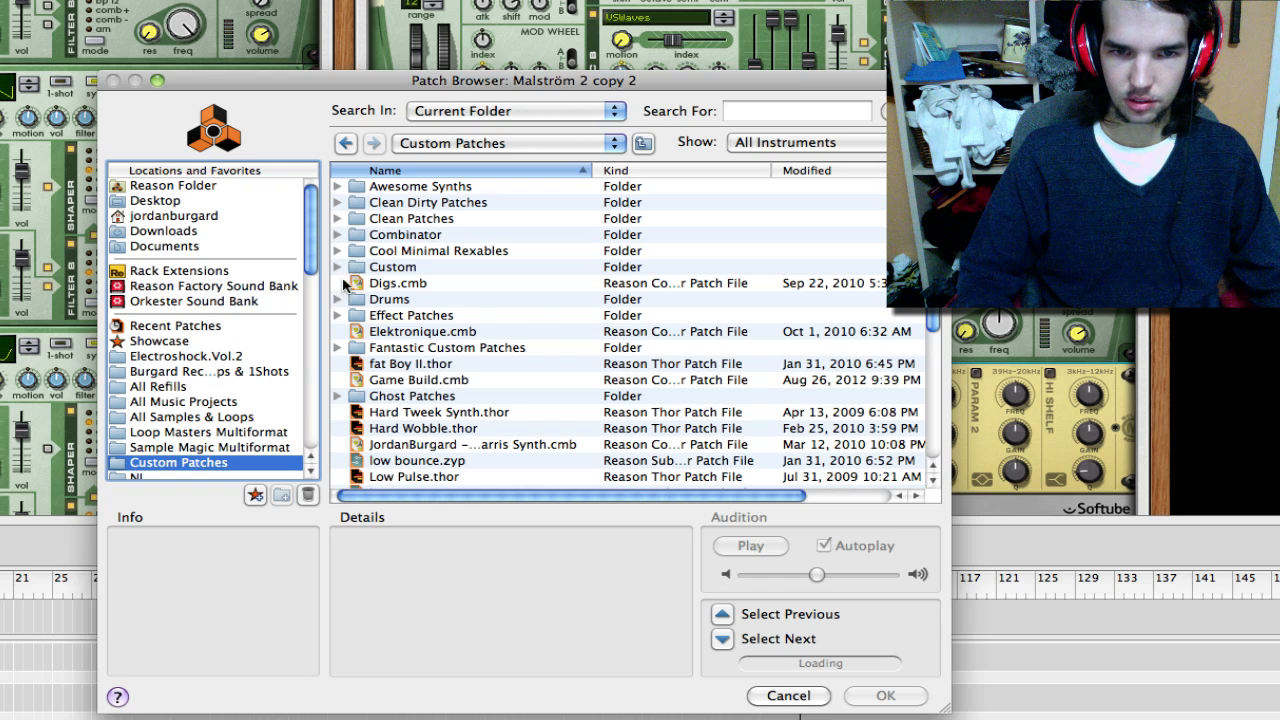
{"action": "scroll", "coordinate": [400, 420], "scroll_direction": "down", "scroll_amount": 5}
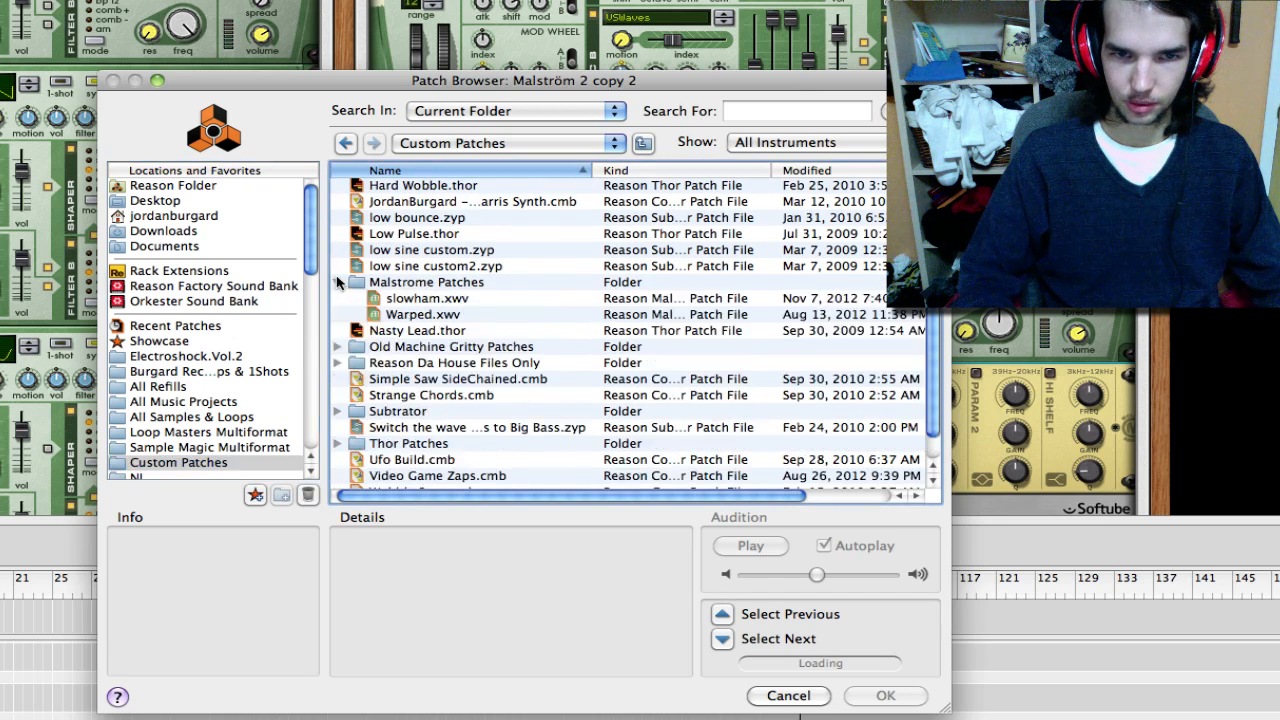
{"action": "left_click", "coordinate": [426, 300]}
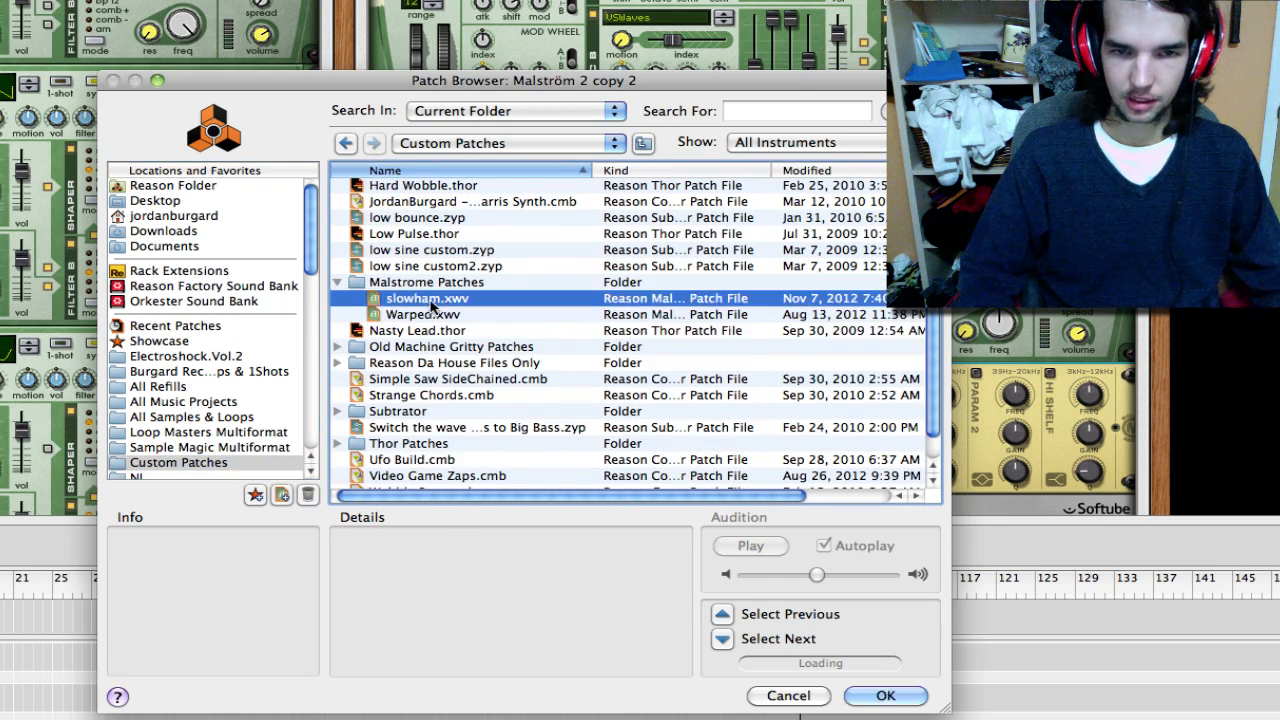
{"action": "left_click", "coordinate": [886, 695]}
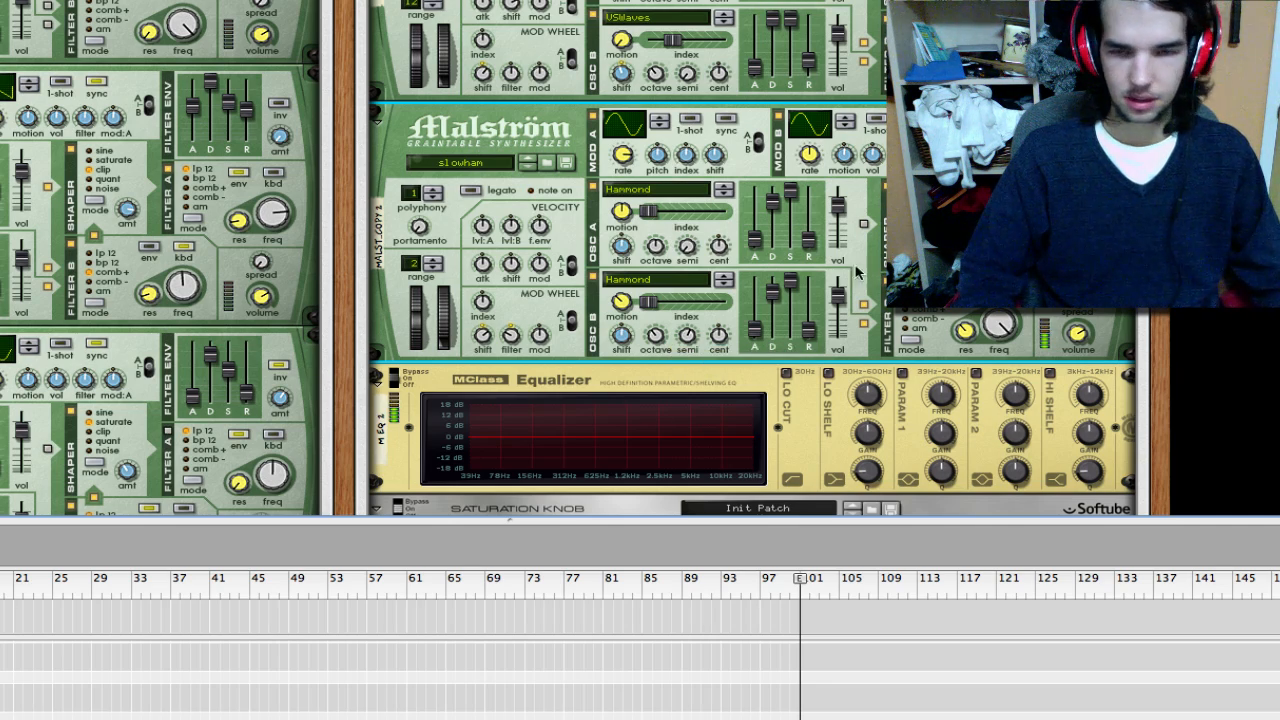
Step: Enable the MClass Equalizer's Lo Cut and set Parametric 1 to a very narrow -18 dB cut at about 200 Hz
{"action": "scroll", "coordinate": [859, 272], "scroll_direction": "down", "scroll_amount": 4}
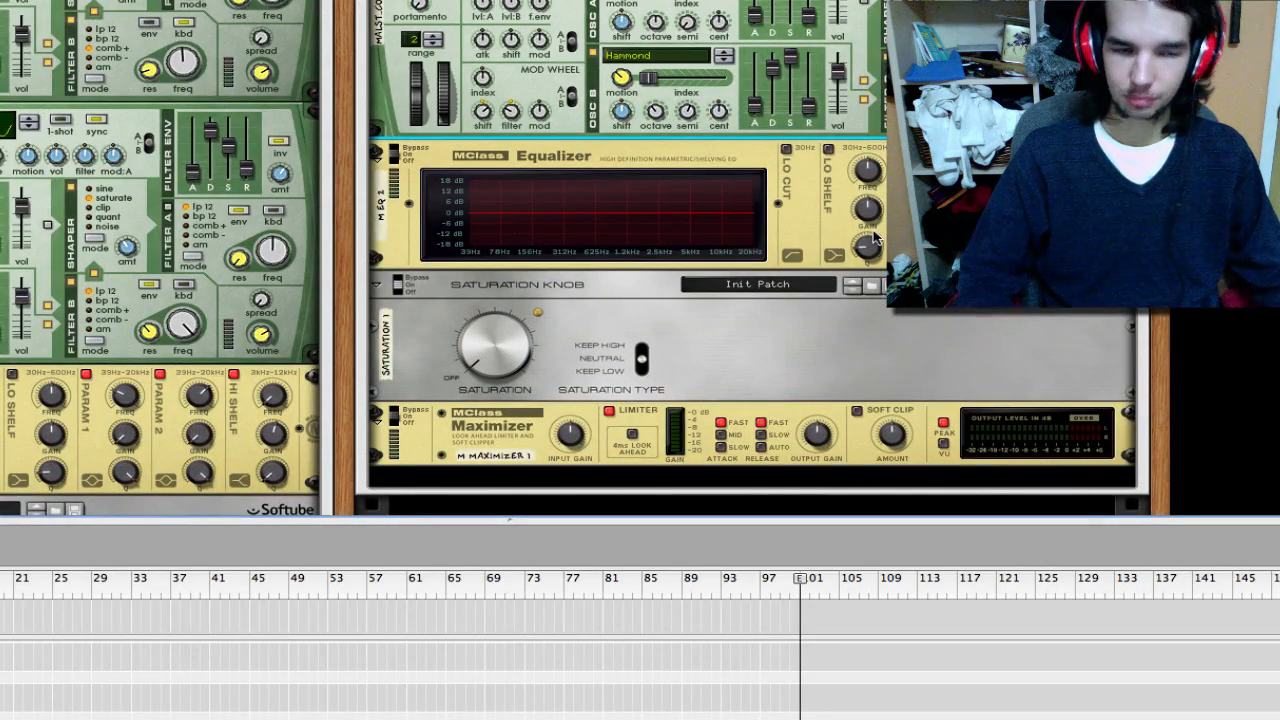
{"action": "left_click", "coordinate": [828, 150]}
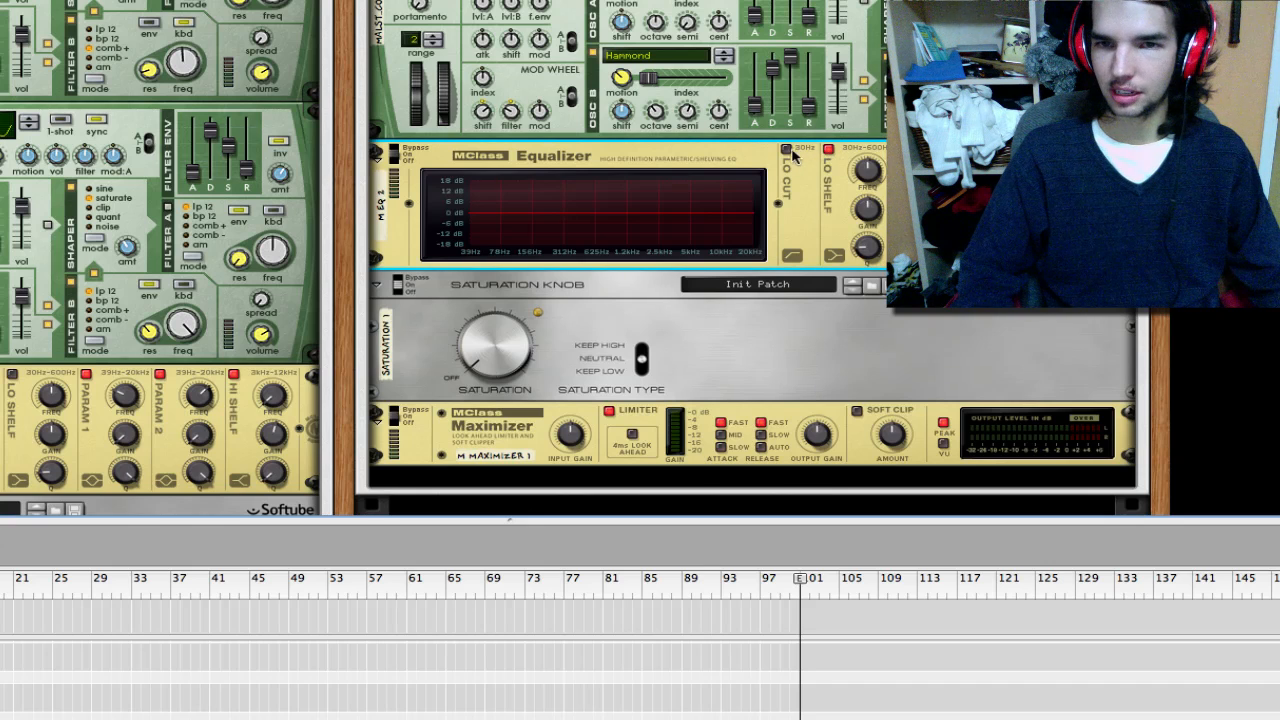
{"action": "left_click", "coordinate": [787, 150]}
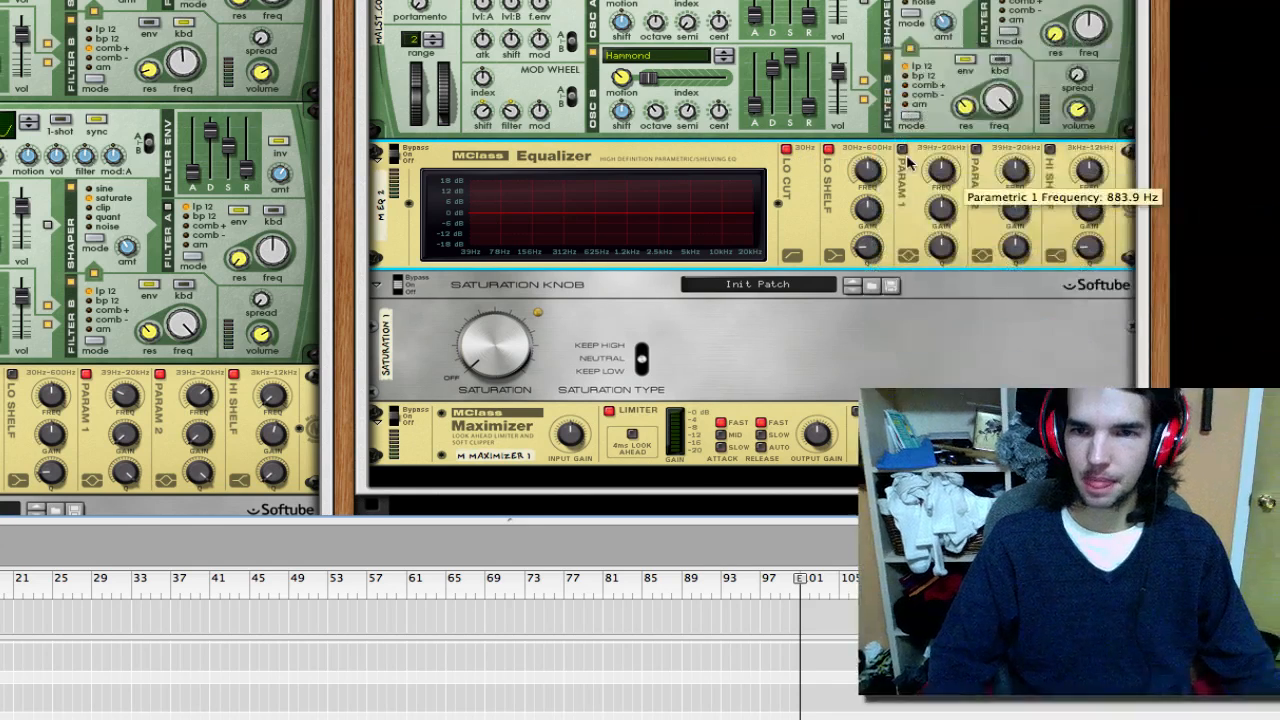
{"action": "left_click", "coordinate": [829, 150]}
{"action": "left_click", "coordinate": [901, 150]}
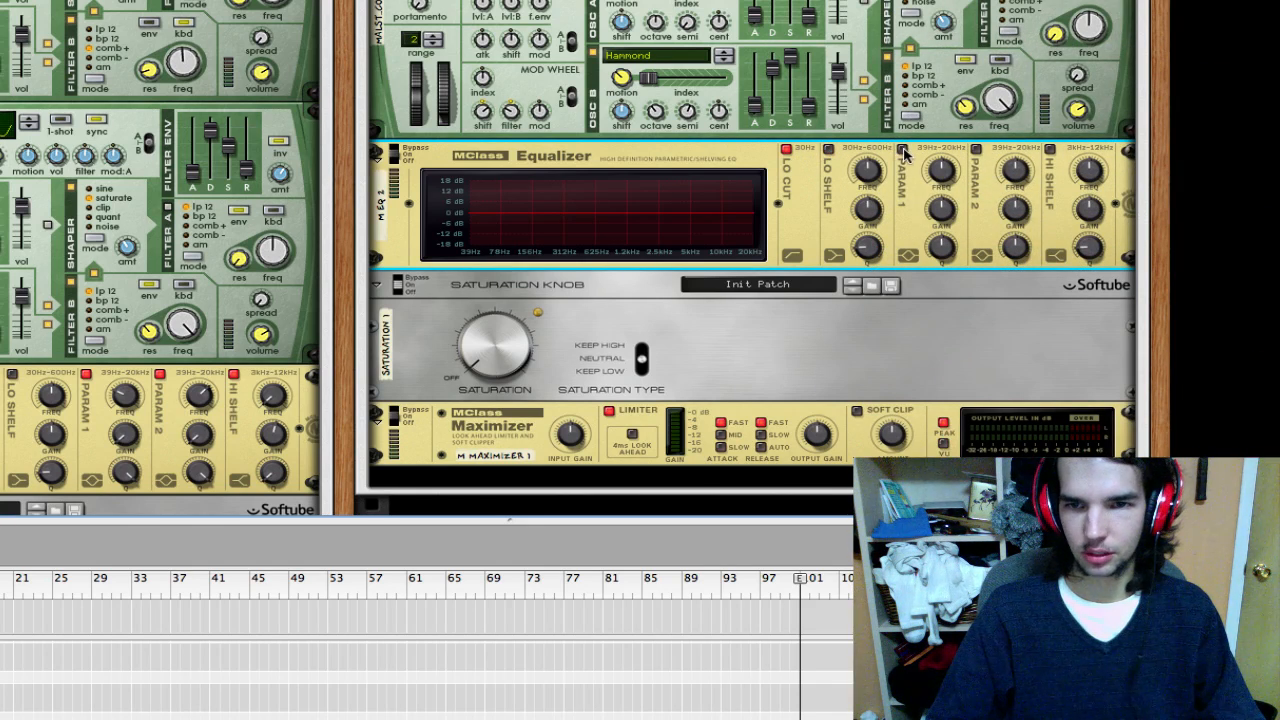
{"action": "left_click_drag", "start_coordinate": [944, 193], "coordinate": [942, 224]}
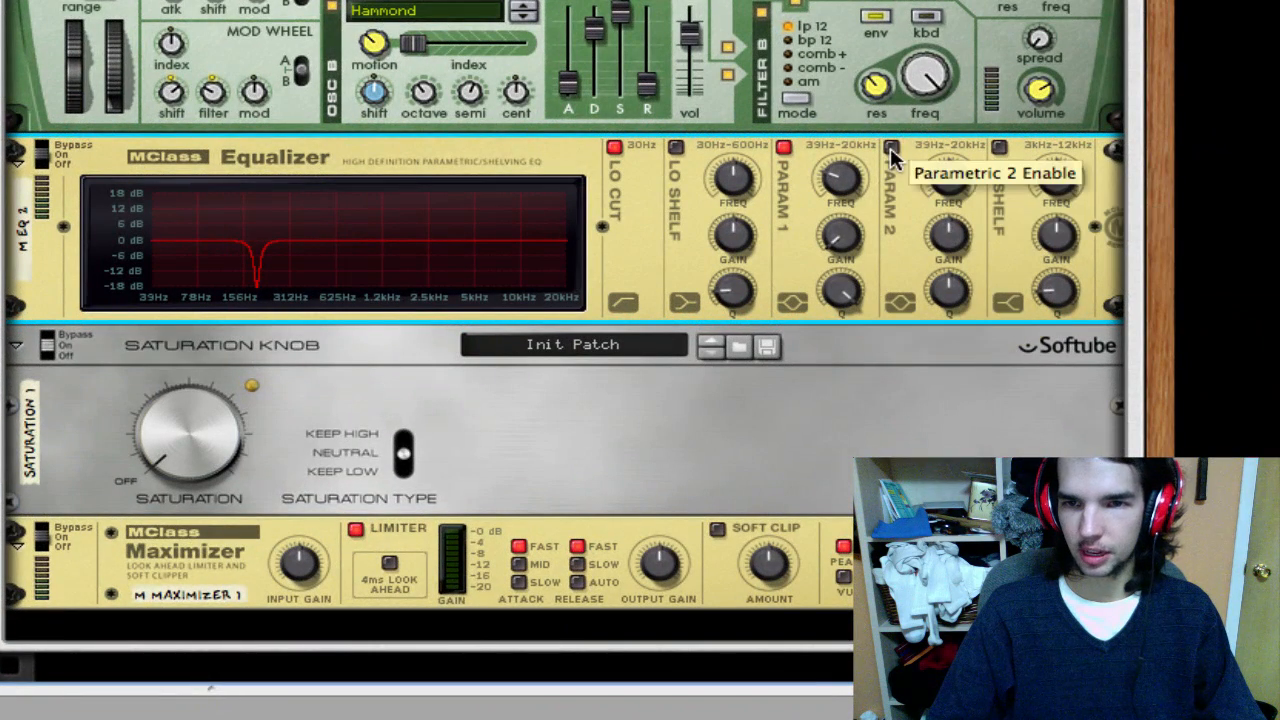
Step: Set the equalizer's Parametric 2 to a -18 dB cut near 2.5 kHz with Q 32.0, and enable a 2.3 dB Hi Shelf at minimum frequency and Q
{"action": "left_click", "coordinate": [898, 146]}
{"action": "left_click_drag", "start_coordinate": [952, 177], "coordinate": [940, 172]}
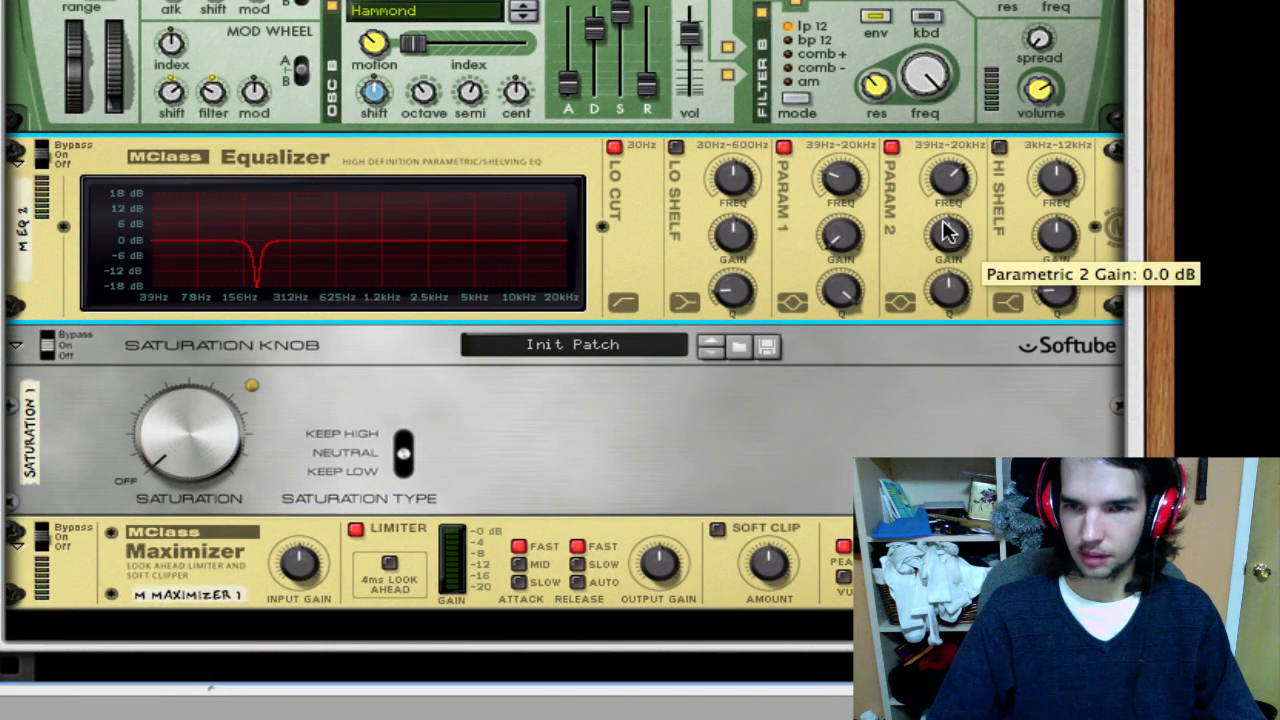
{"action": "left_click_drag", "start_coordinate": [943, 237], "coordinate": [957, 417]}
{"action": "left_click_drag", "start_coordinate": [952, 302], "coordinate": [953, 262]}
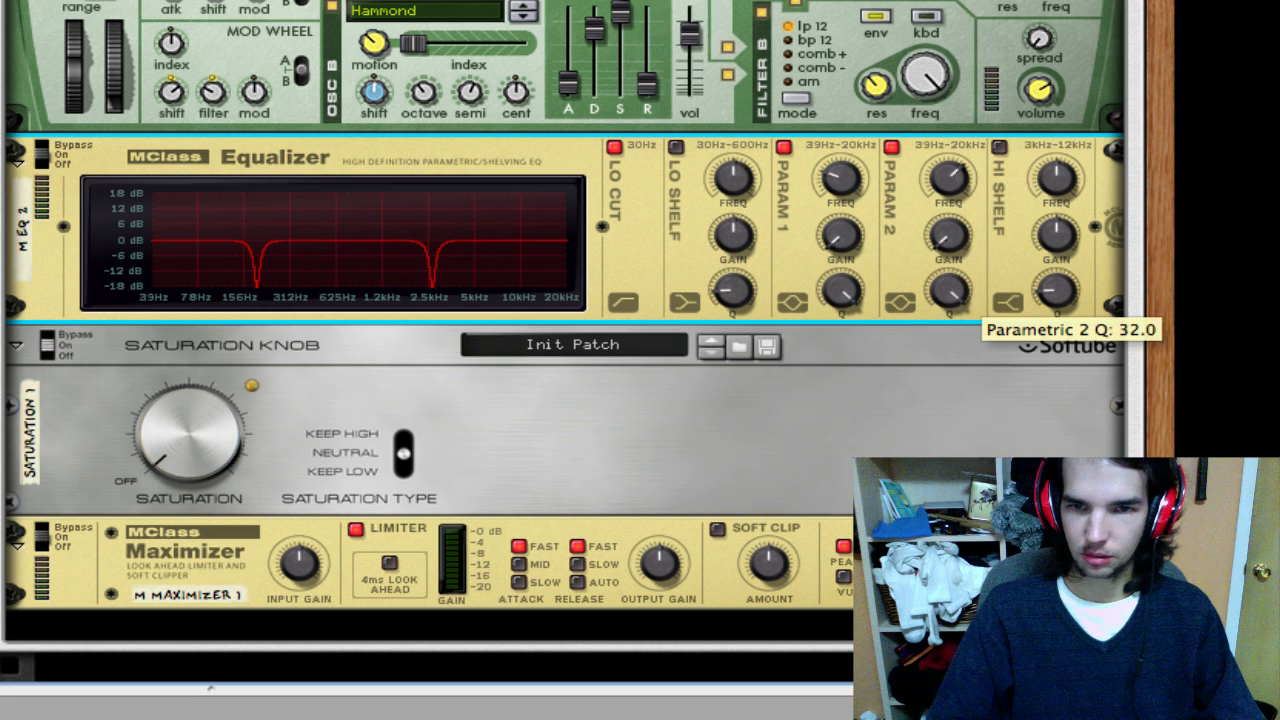
{"action": "left_click_drag", "start_coordinate": [1057, 178], "coordinate": [1047, 227]}
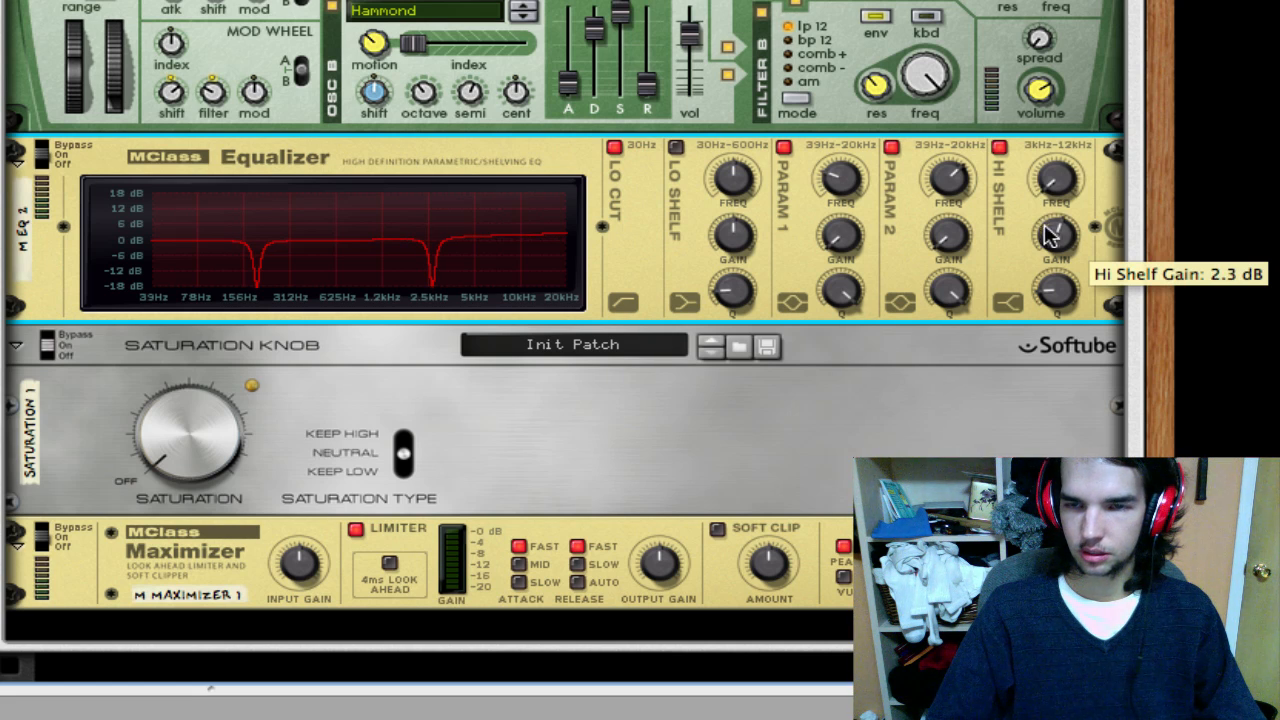
{"action": "left_click_drag", "start_coordinate": [1050, 305], "coordinate": [1050, 309]}
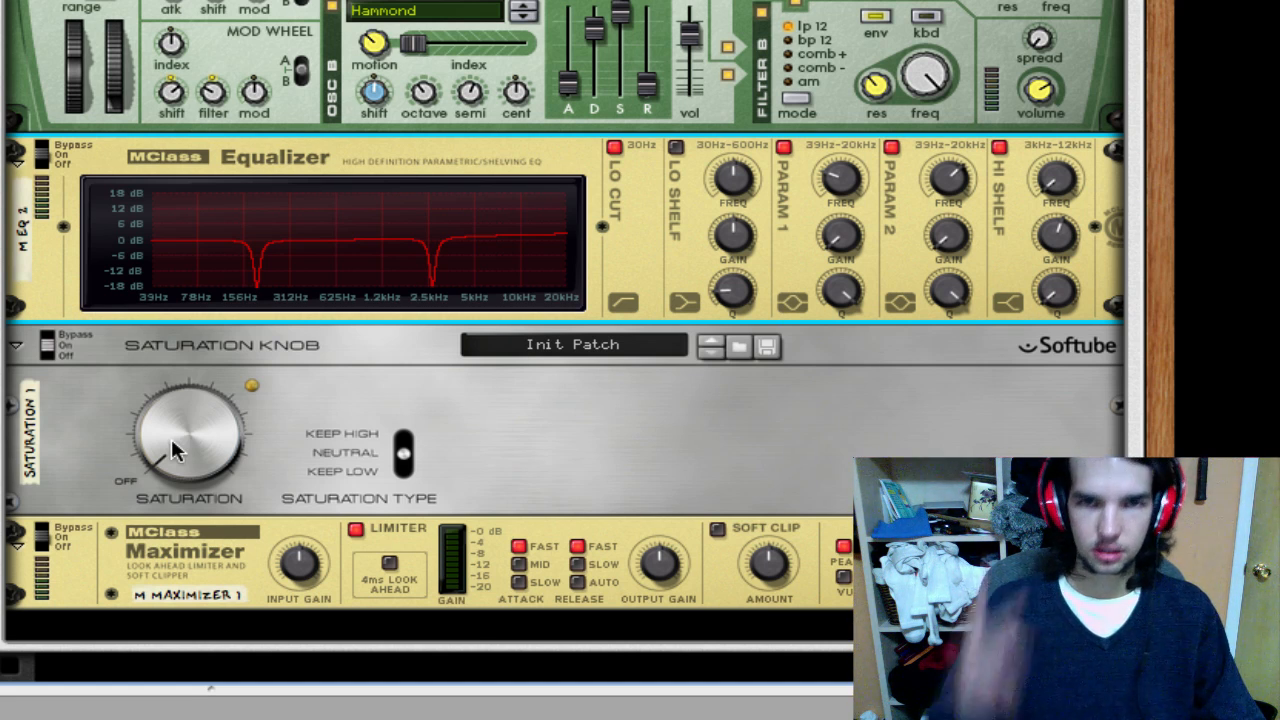
Step: Set the Saturation Knob's saturation amount to about 1.9, keeping the Neutral saturation type
{"action": "left_click_drag", "start_coordinate": [171, 438], "coordinate": [179, 419]}
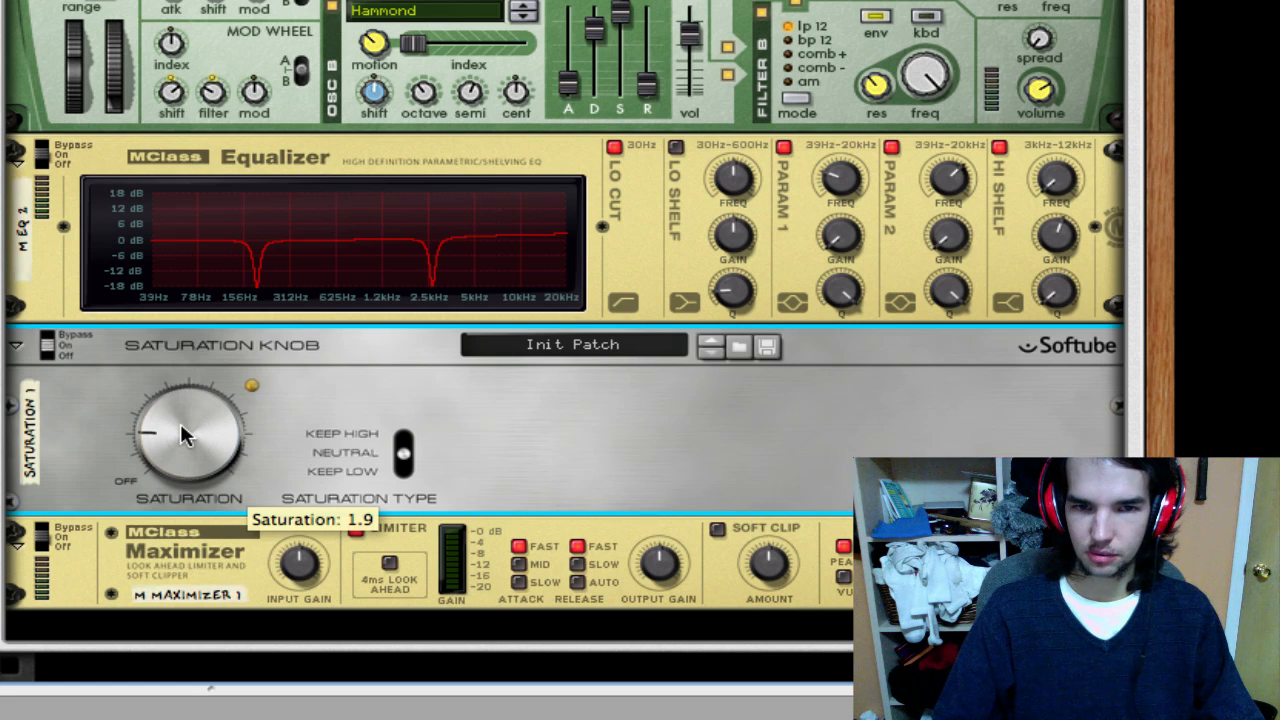
{"action": "left_click_drag", "start_coordinate": [180, 424], "coordinate": [180, 423]}
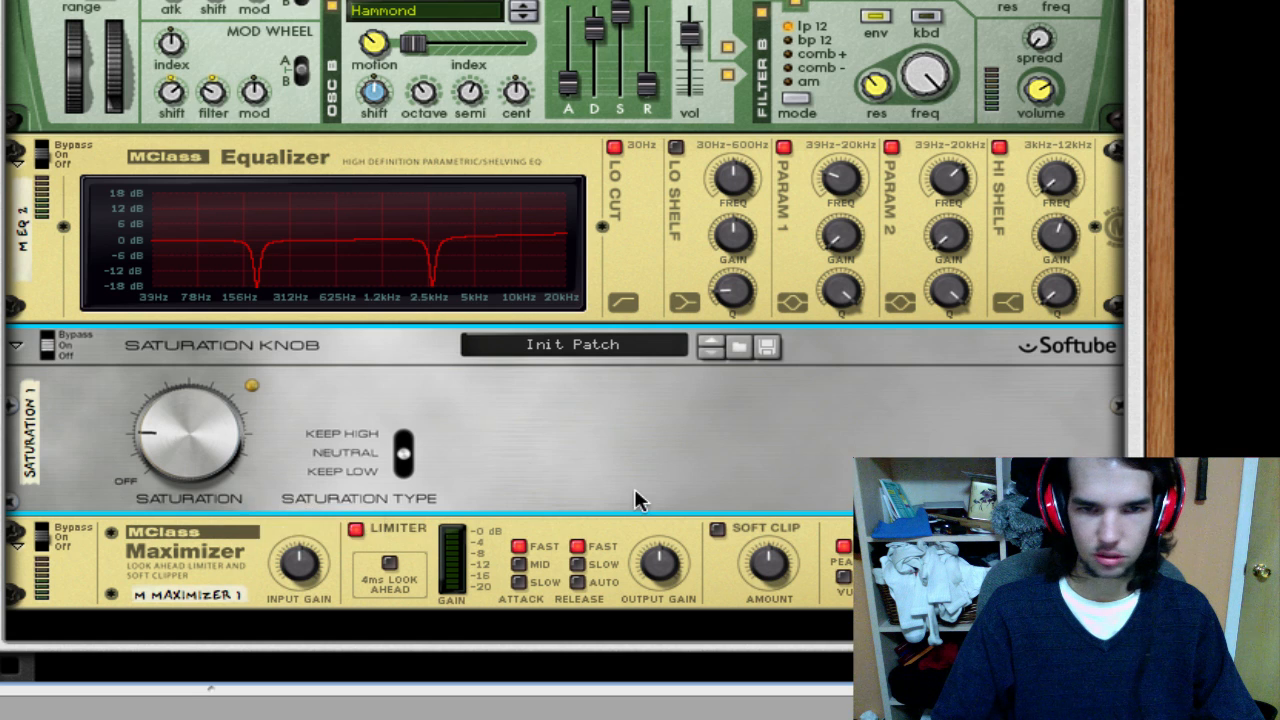
Step: On the MClass Maximizer, enable Soft Clip at full amount, disable the limiter, set release to Auto, and slightly raise the output and input gain
{"action": "scroll", "coordinate": [634, 488], "scroll_direction": "down", "scroll_amount": 3}
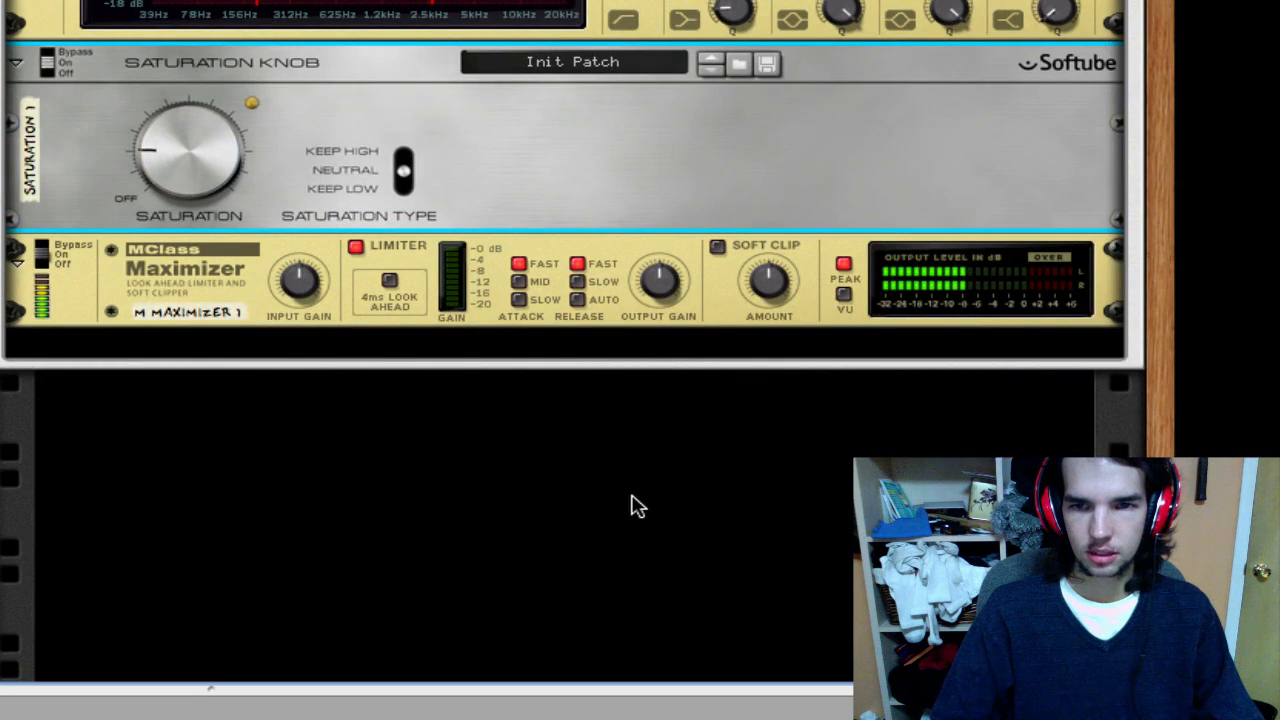
{"action": "left_click", "coordinate": [717, 246]}
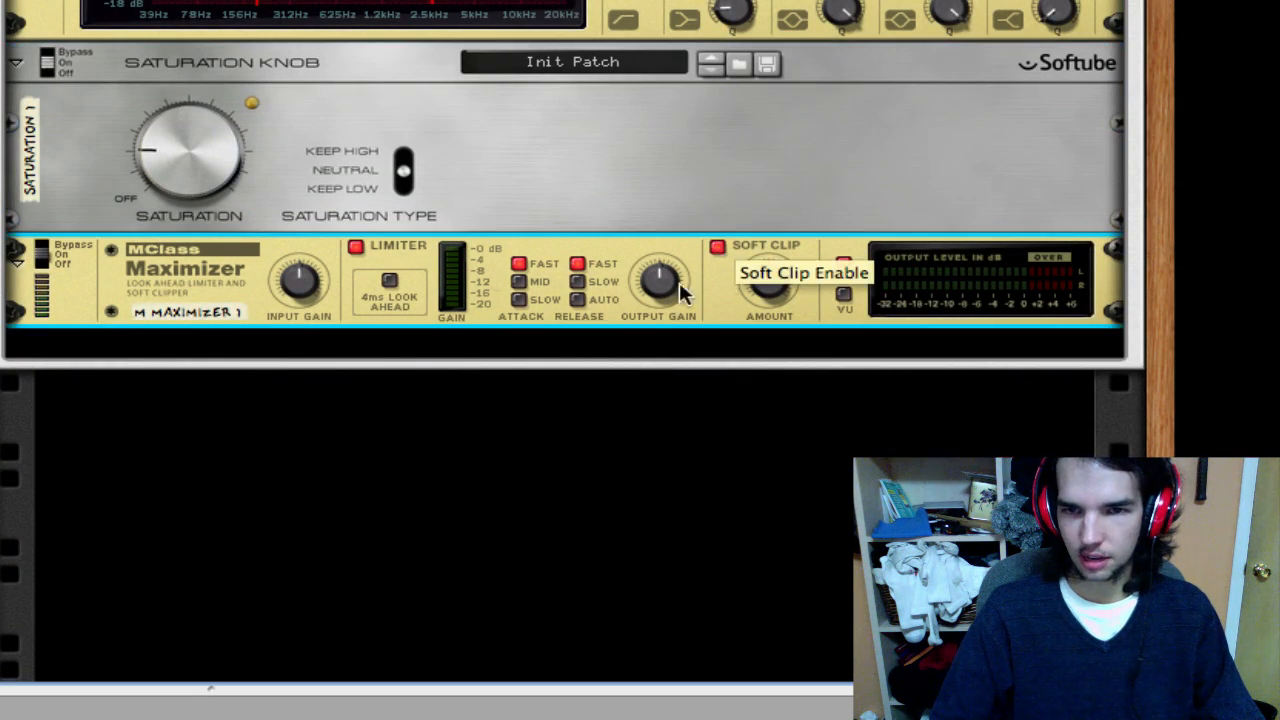
{"action": "left_click", "coordinate": [357, 247]}
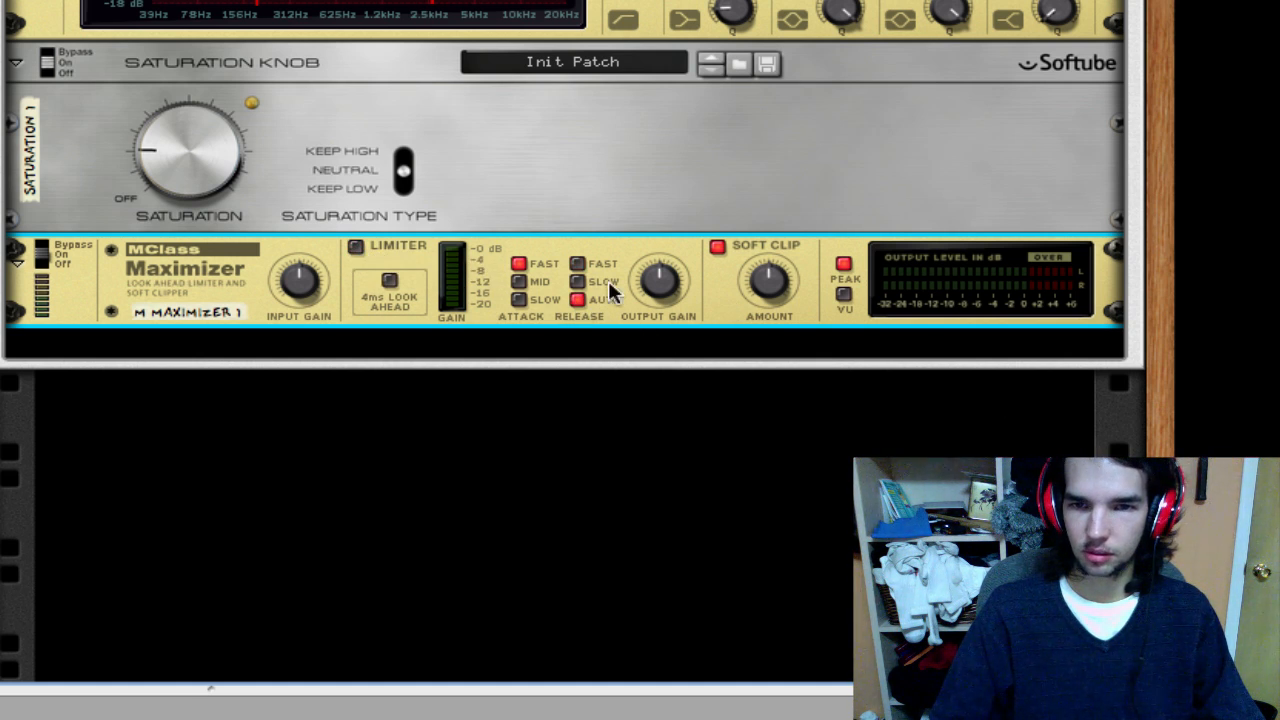
{"action": "left_click_drag", "start_coordinate": [660, 277], "coordinate": [657, 263]}
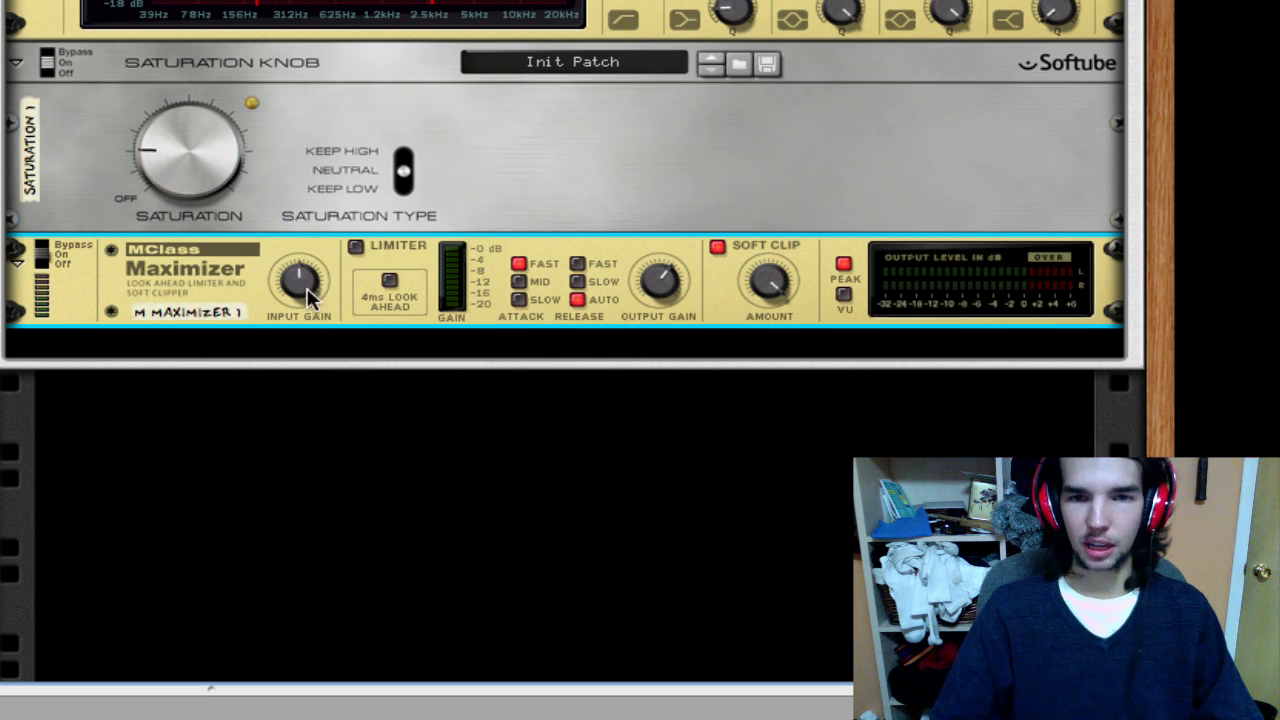
{"action": "left_click_drag", "start_coordinate": [305, 289], "coordinate": [305, 281]}
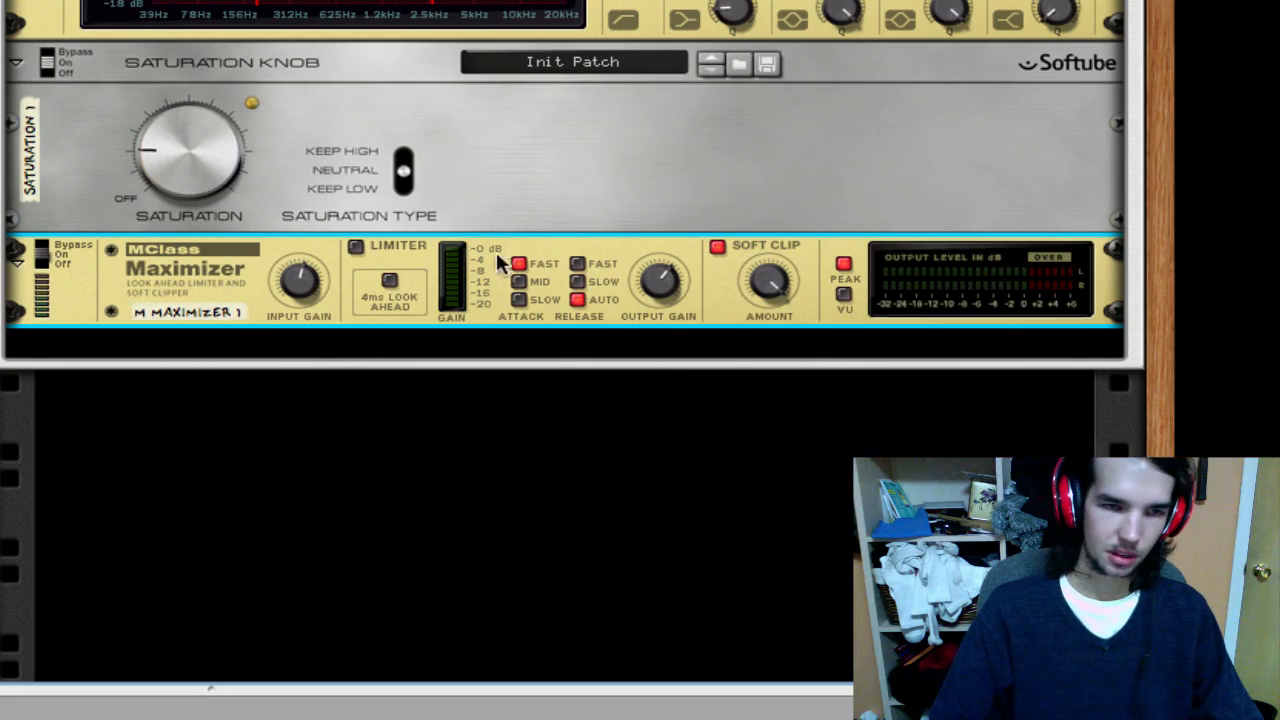
{"action": "scroll", "coordinate": [655, 245], "scroll_direction": "up", "scroll_amount": 15}
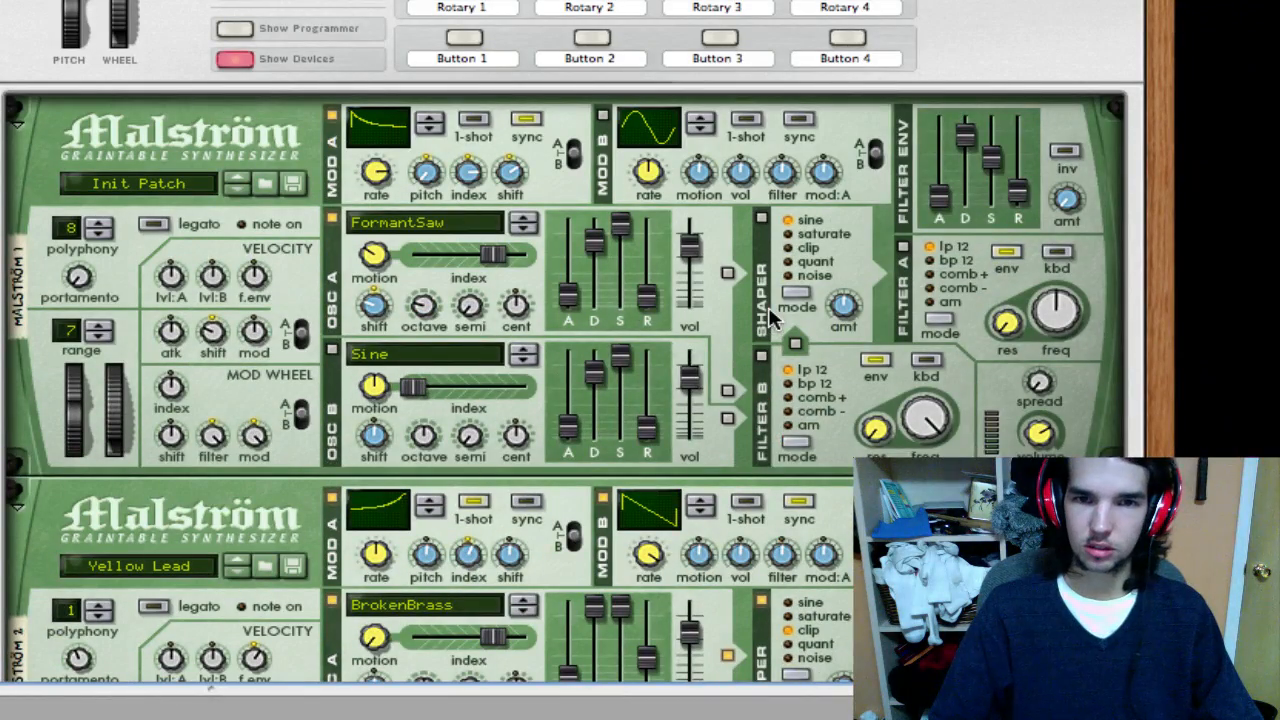